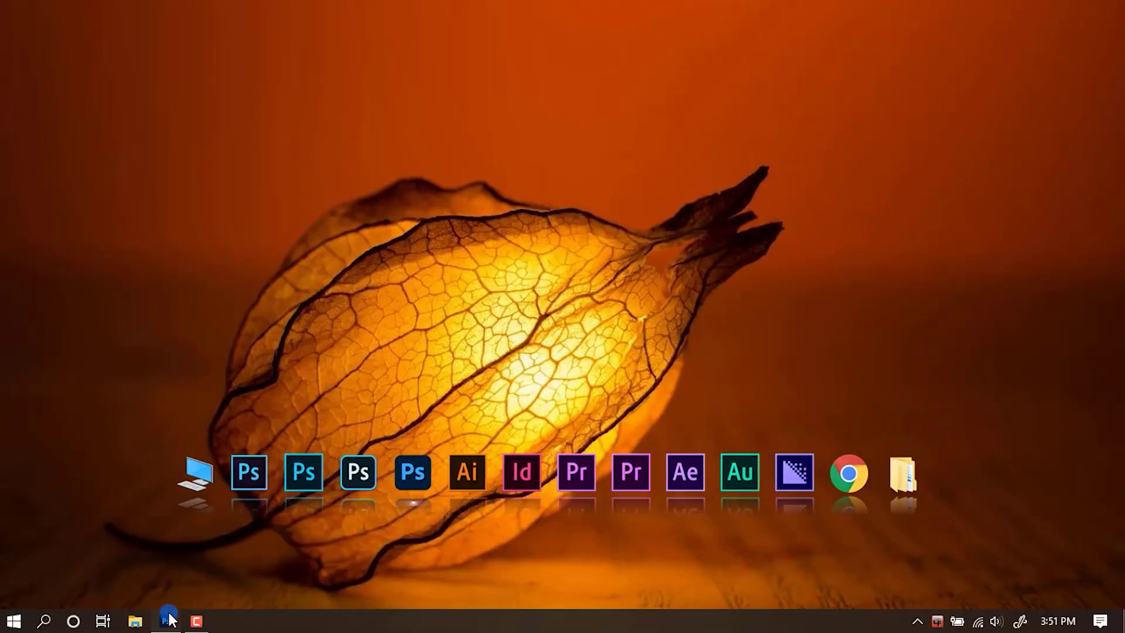
Bring the already running Photoshop window to the front from the taskbar
click(166, 620)
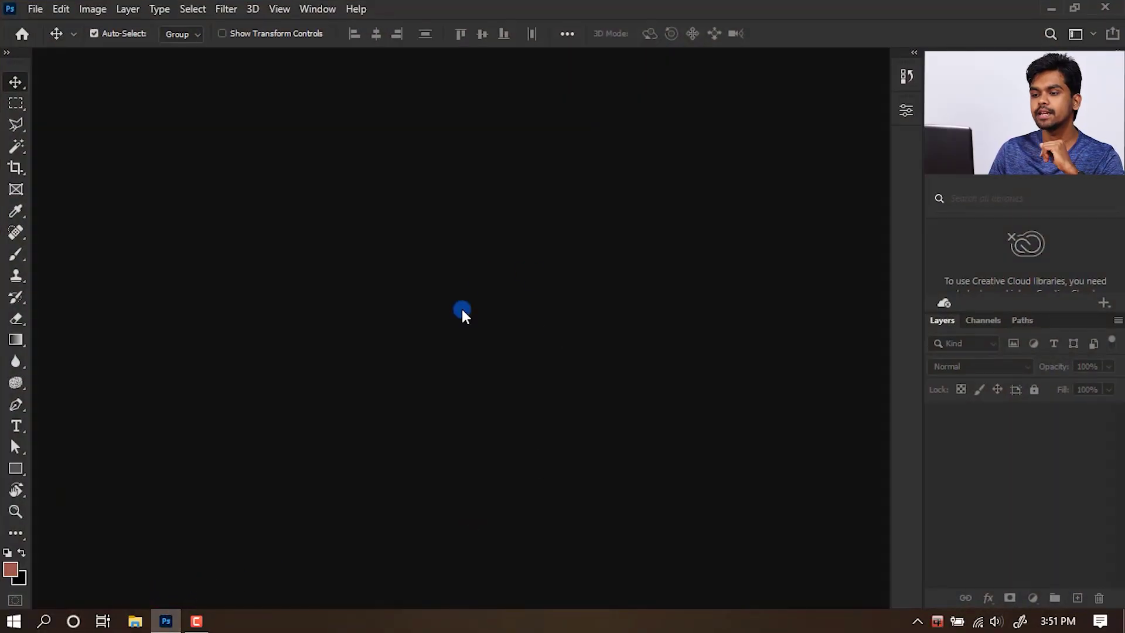
Open the portrait photo Girl.jpg through the Open dialog
double_click(462, 307)
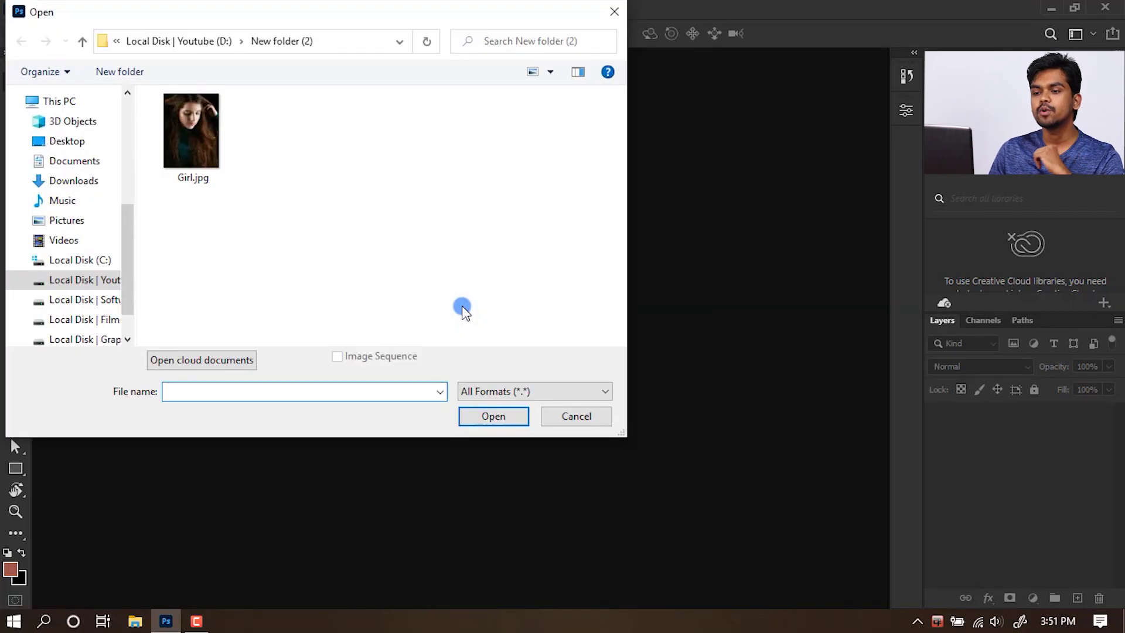
double_click(200, 153)
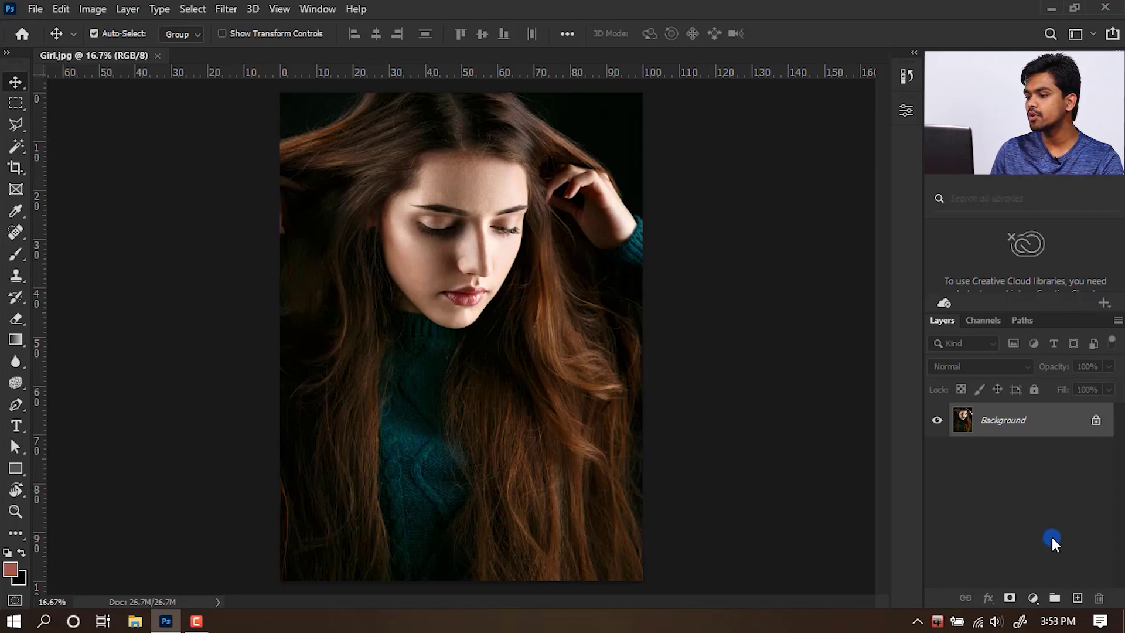
Add a Gradient Map adjustment layer above Background and open its Gradient Editor
click(1034, 595)
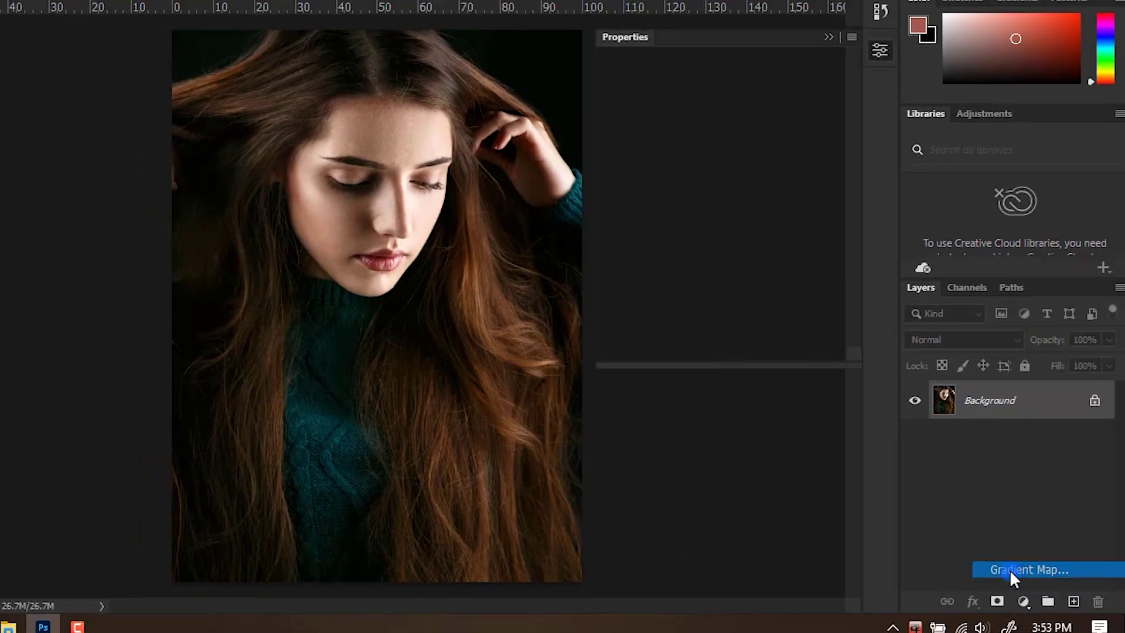
click(1016, 568)
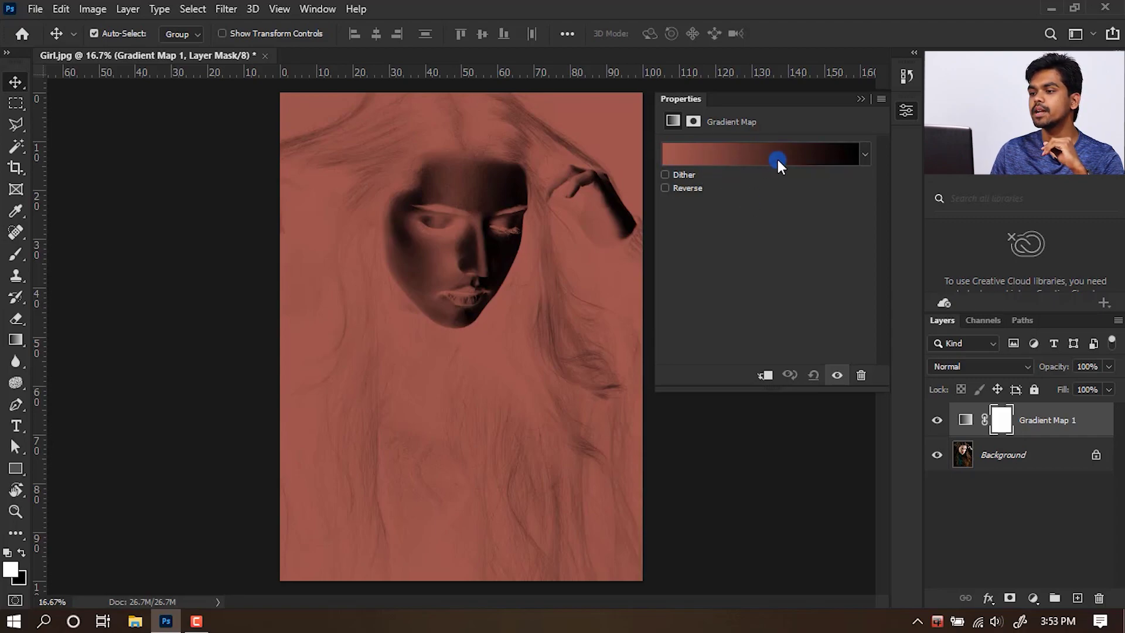
click(697, 153)
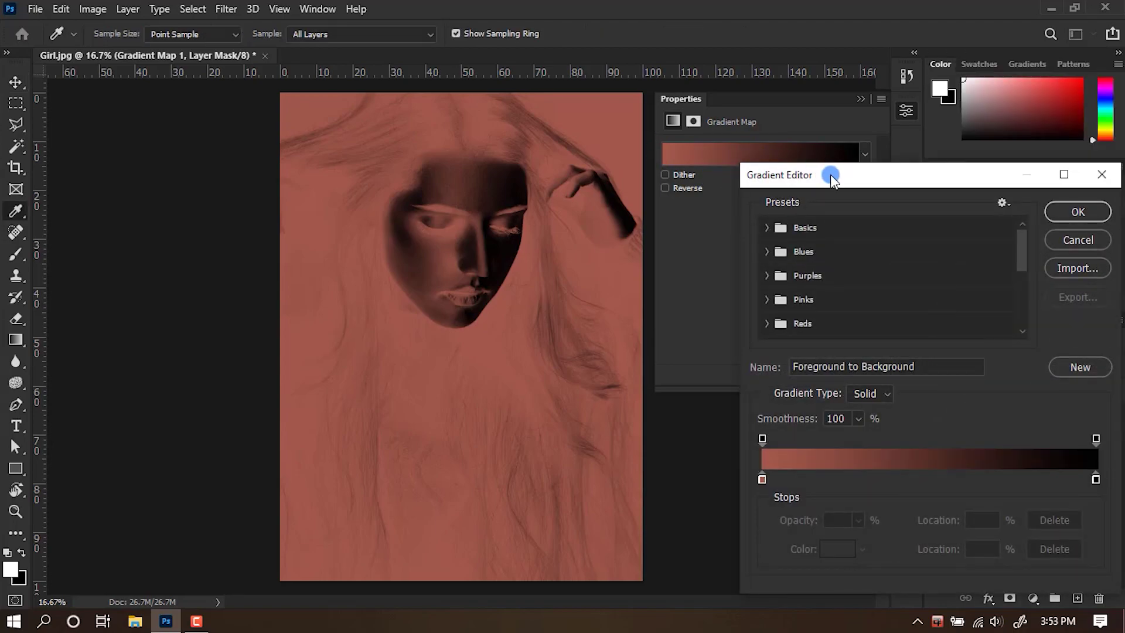
Set the gradient's left stop to black (000000)
drag(831, 174, 783, 82)
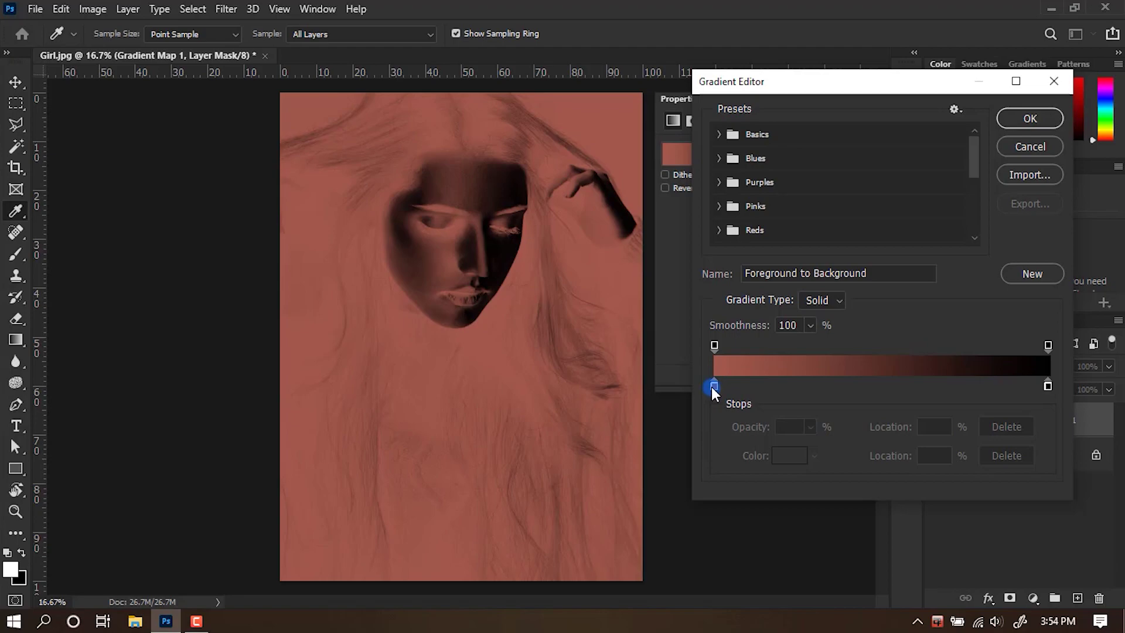
double_click(714, 386)
click(874, 496)
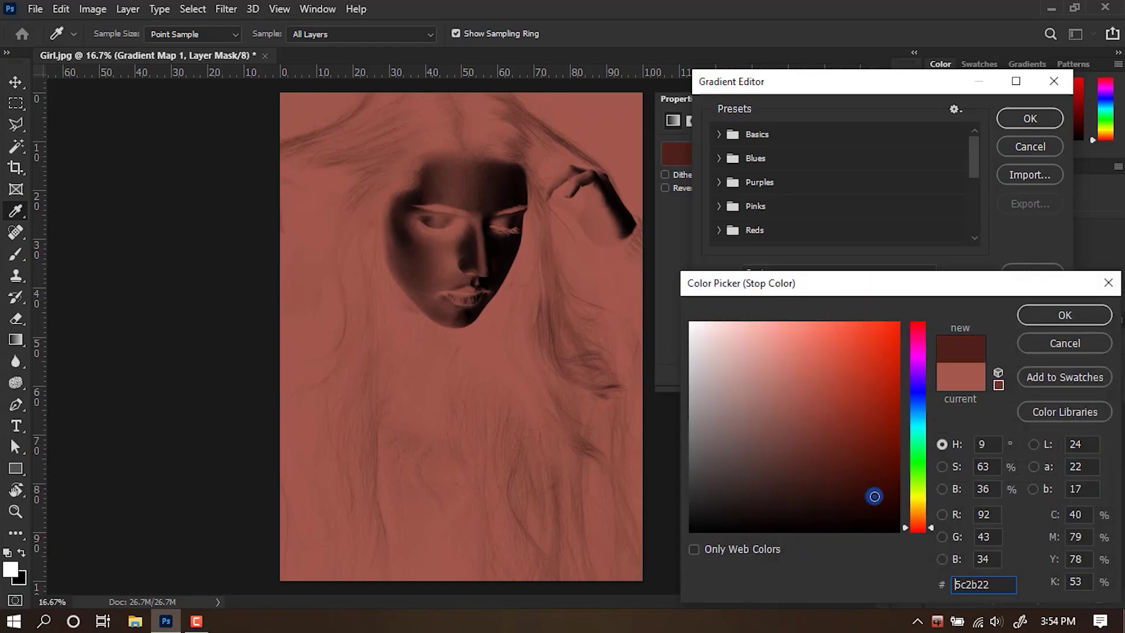
text(000000)
click(1053, 312)
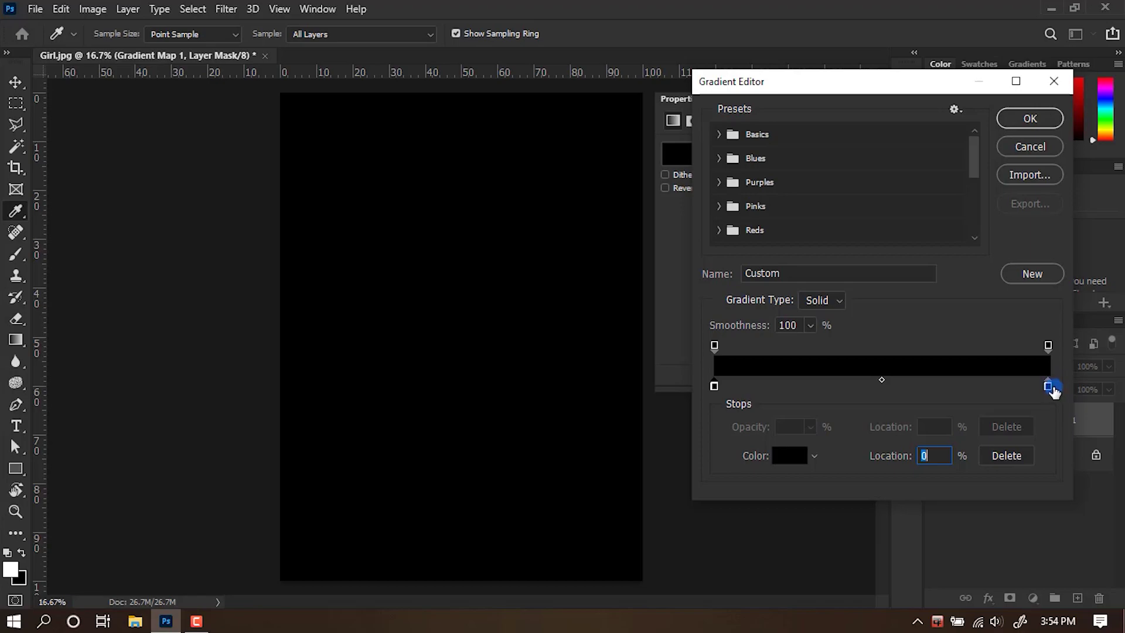
Set the right stop to bright blue (#2d32fc) and apply the gradient
double_click(1049, 385)
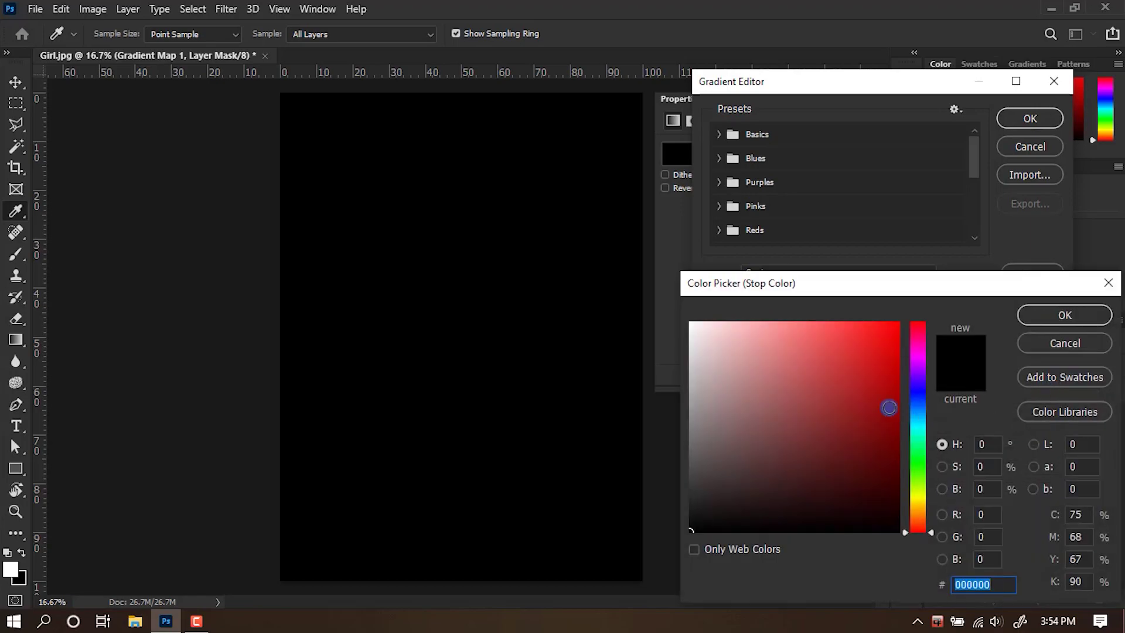
click(918, 393)
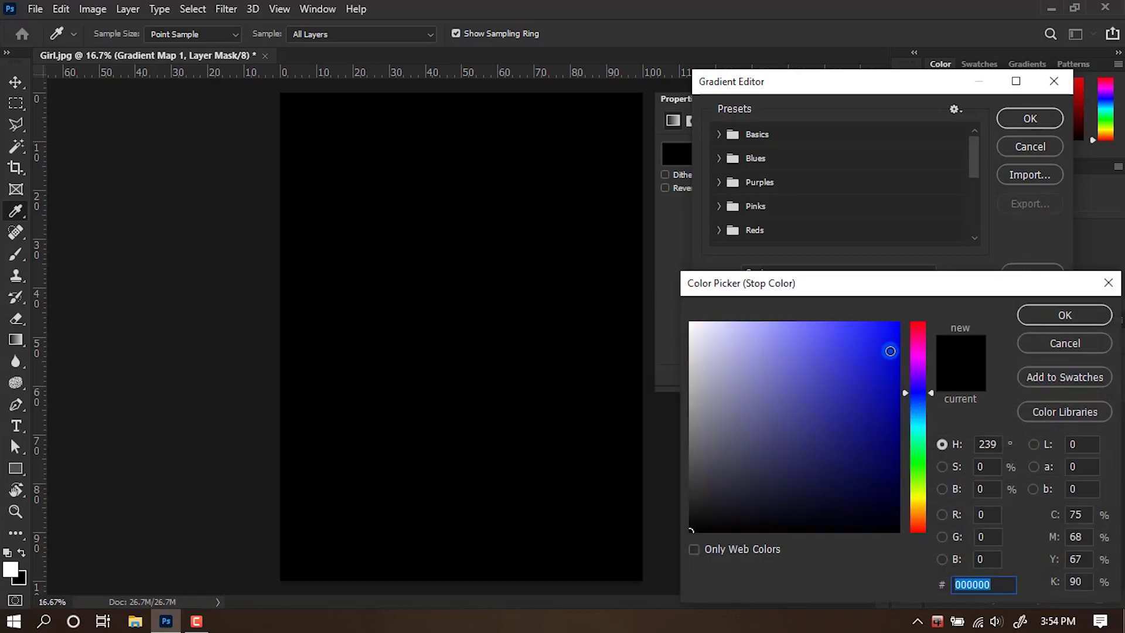
click(886, 332)
drag(883, 326, 861, 324)
click(1041, 312)
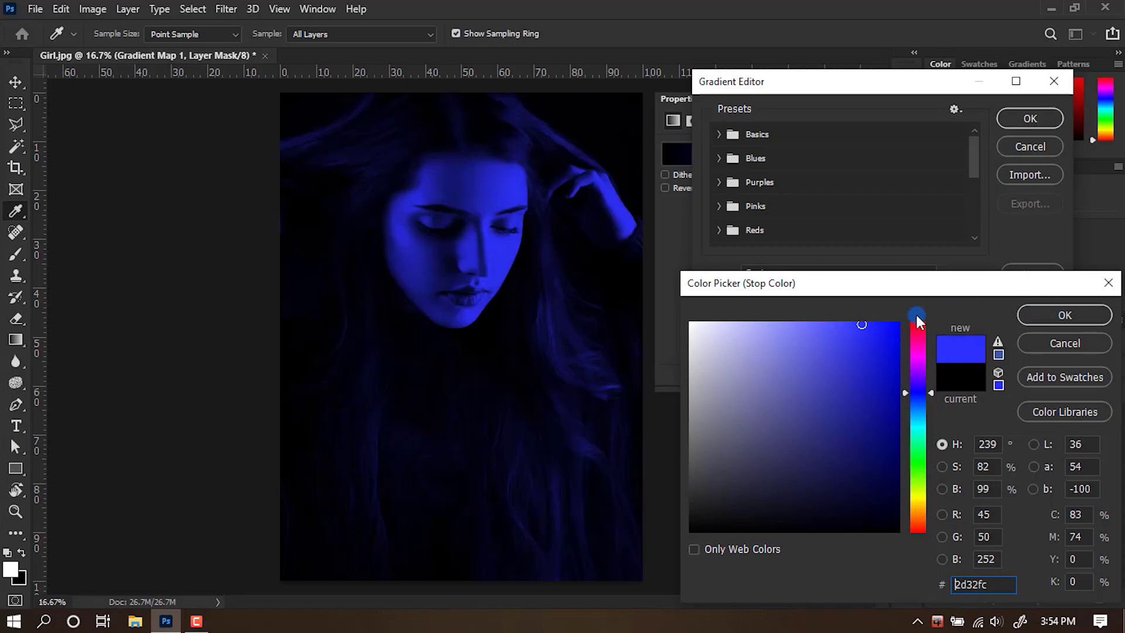
click(1034, 311)
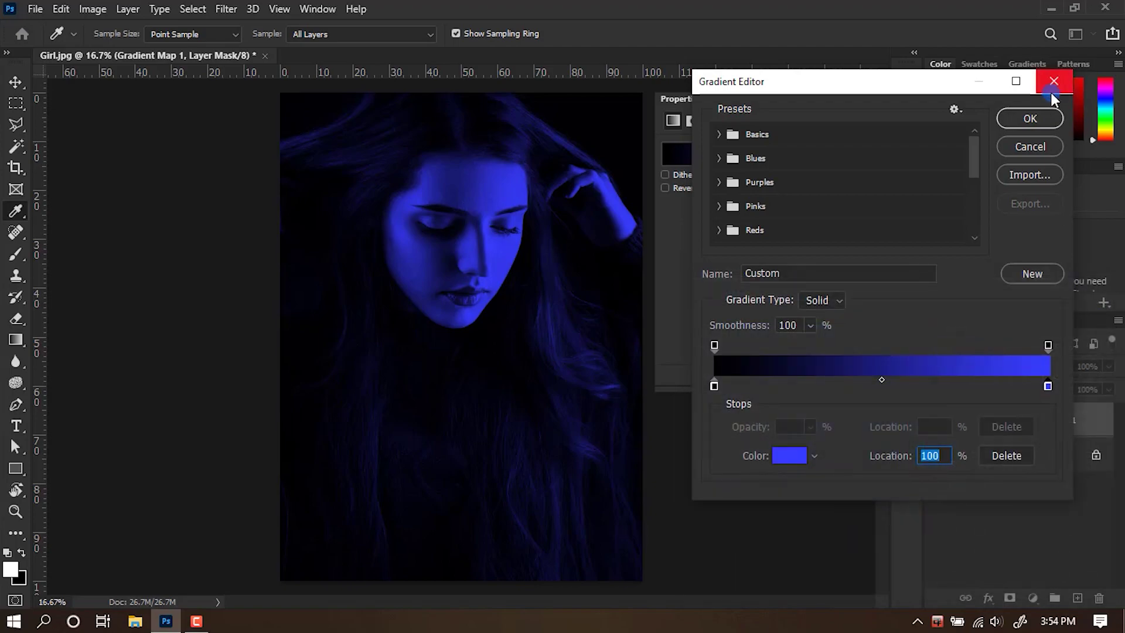
click(1041, 117)
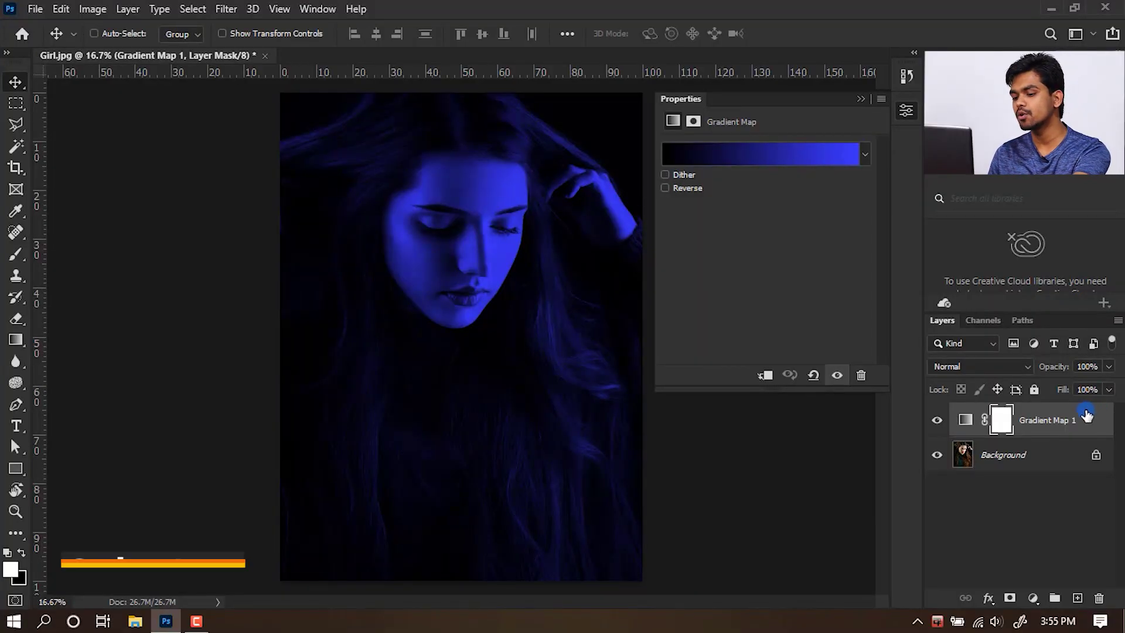
Duplicate the gradient map layer with Ctrl+J and open the copy's Gradient Editor
key(ctrl+j)
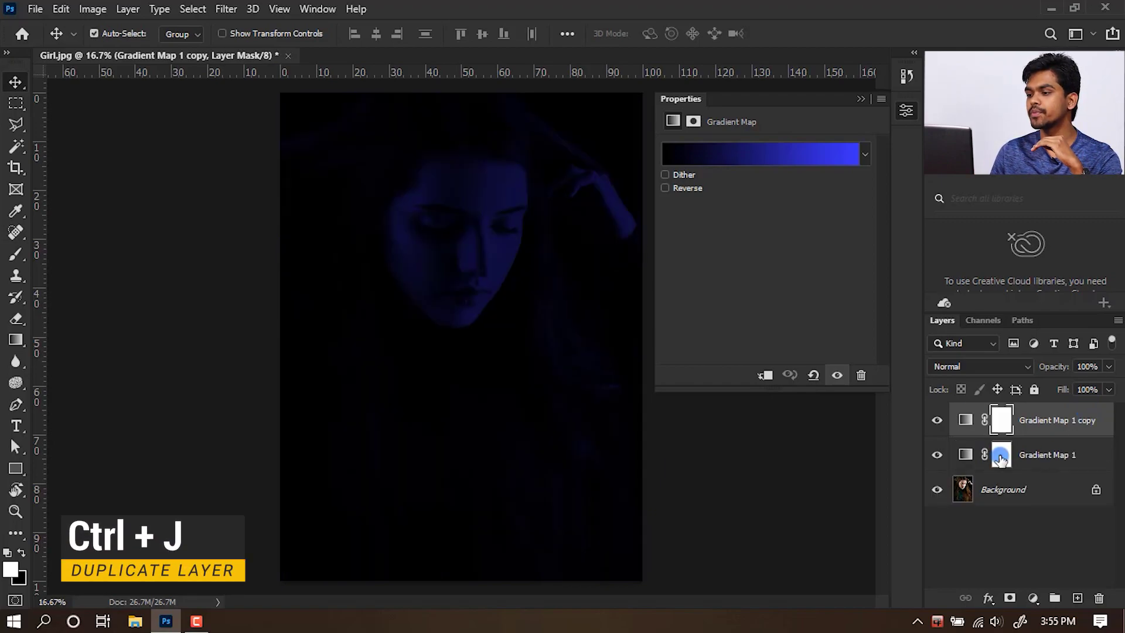
click(961, 422)
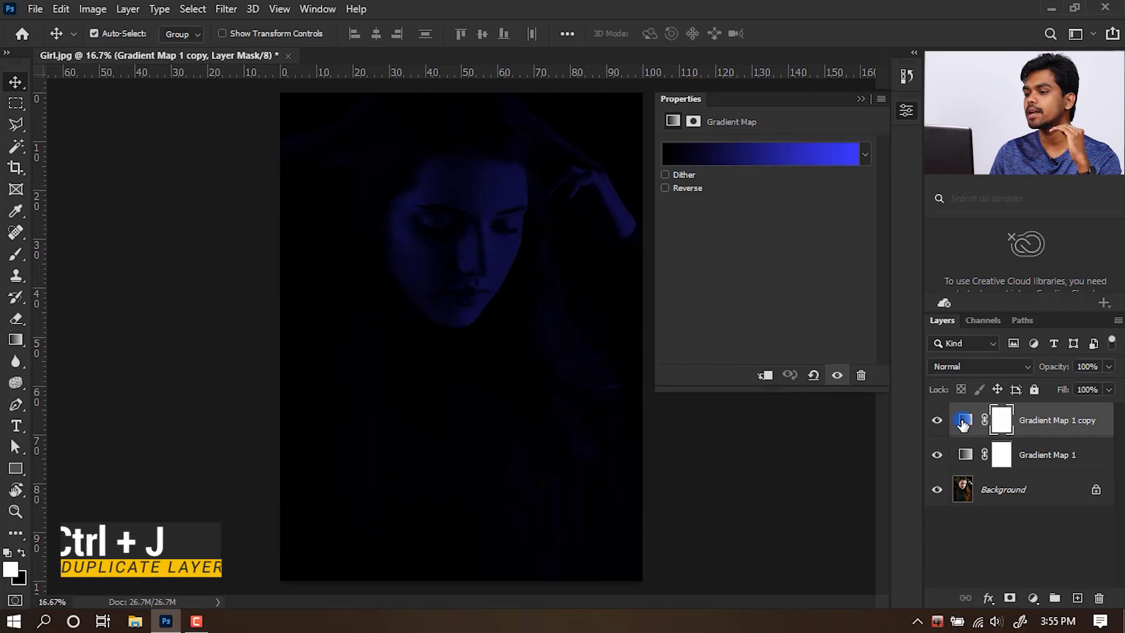
click(725, 118)
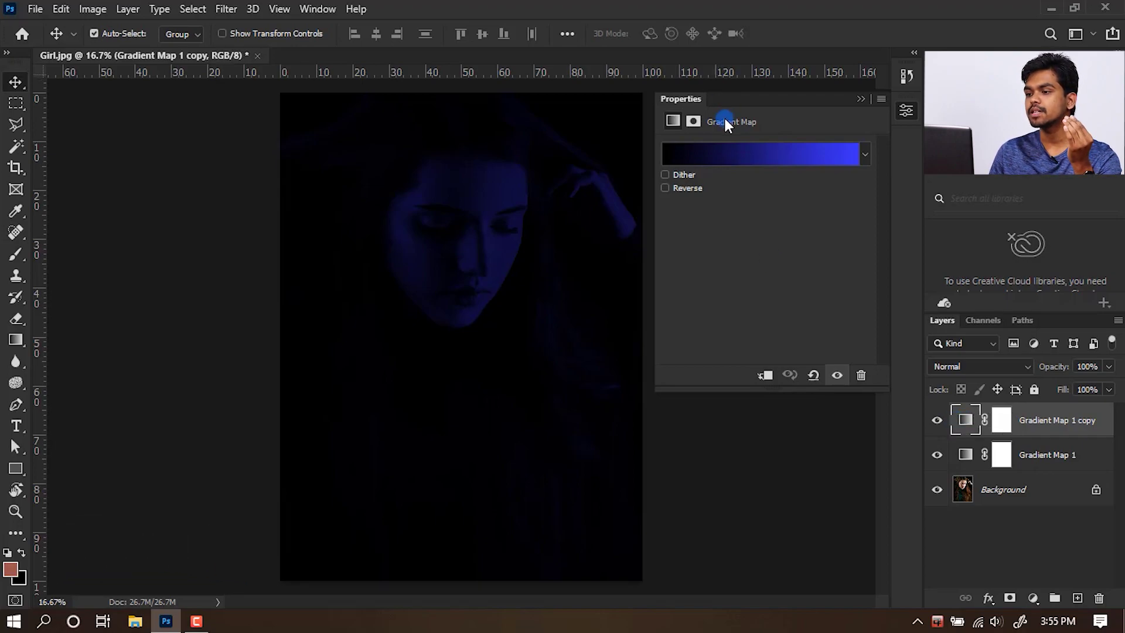
click(746, 156)
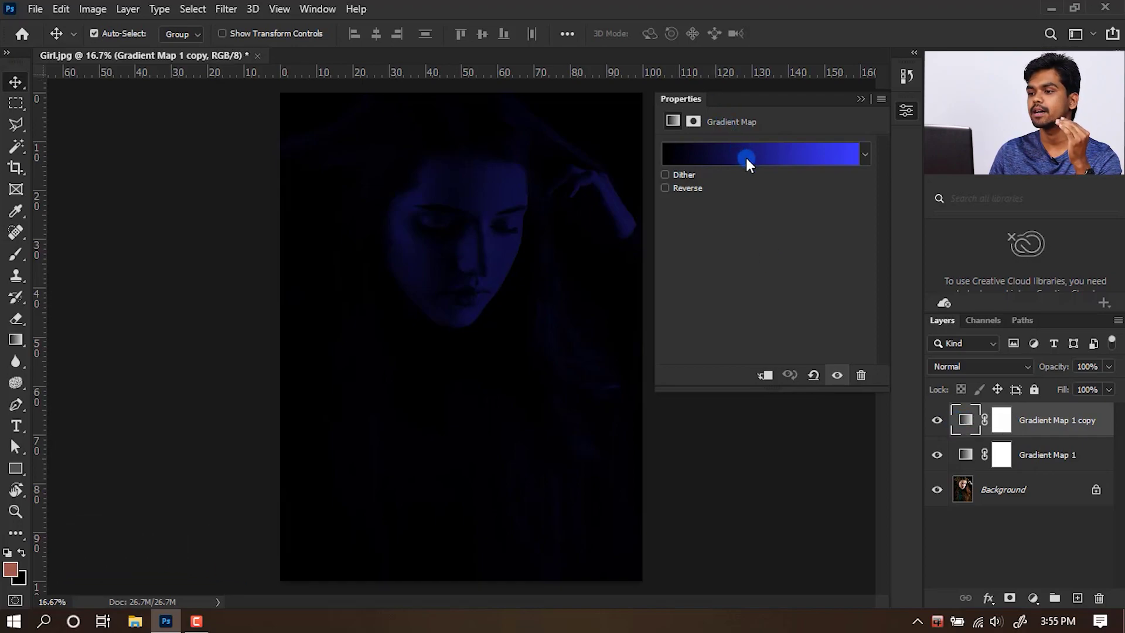
click(758, 154)
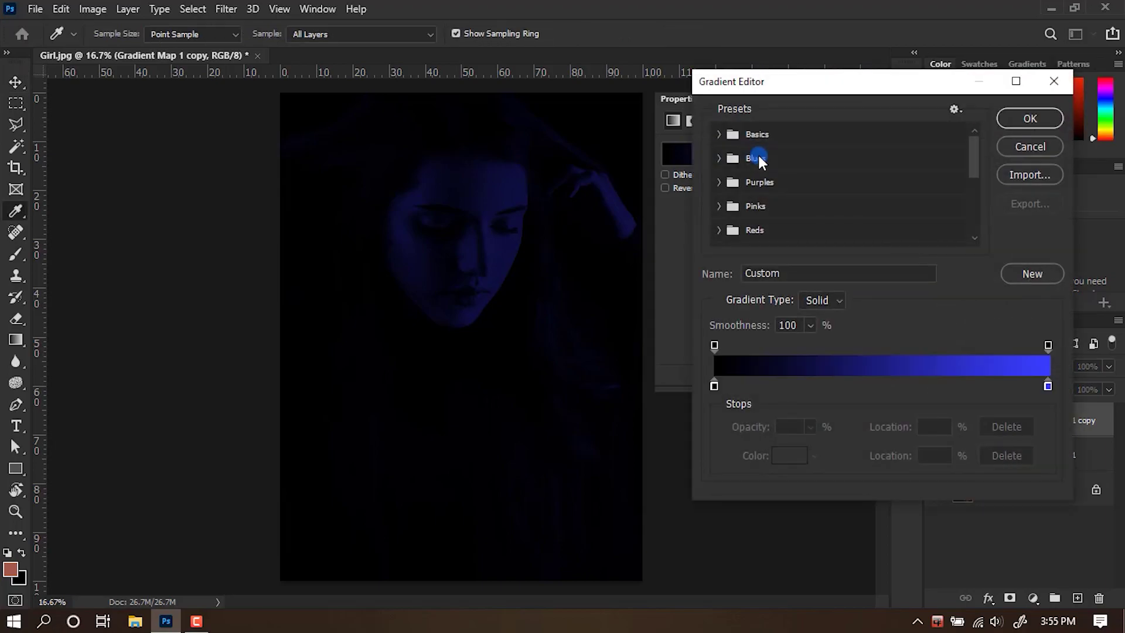
Change the copy's right stop to bright red (#fd0b0b) and apply the gradient
double_click(1048, 387)
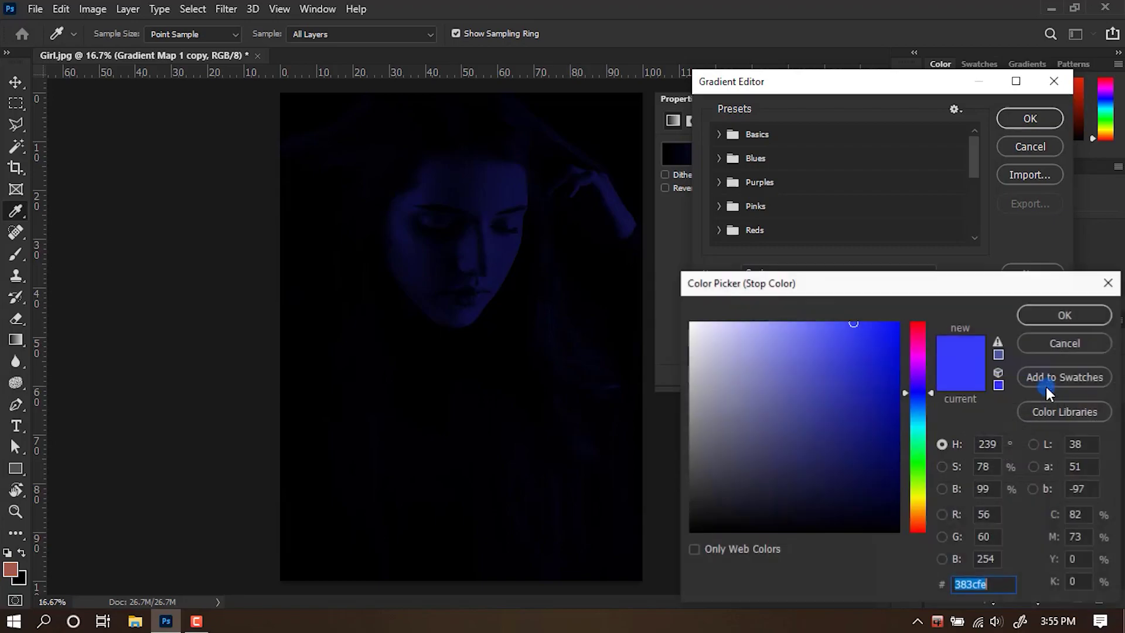
drag(919, 392, 933, 303)
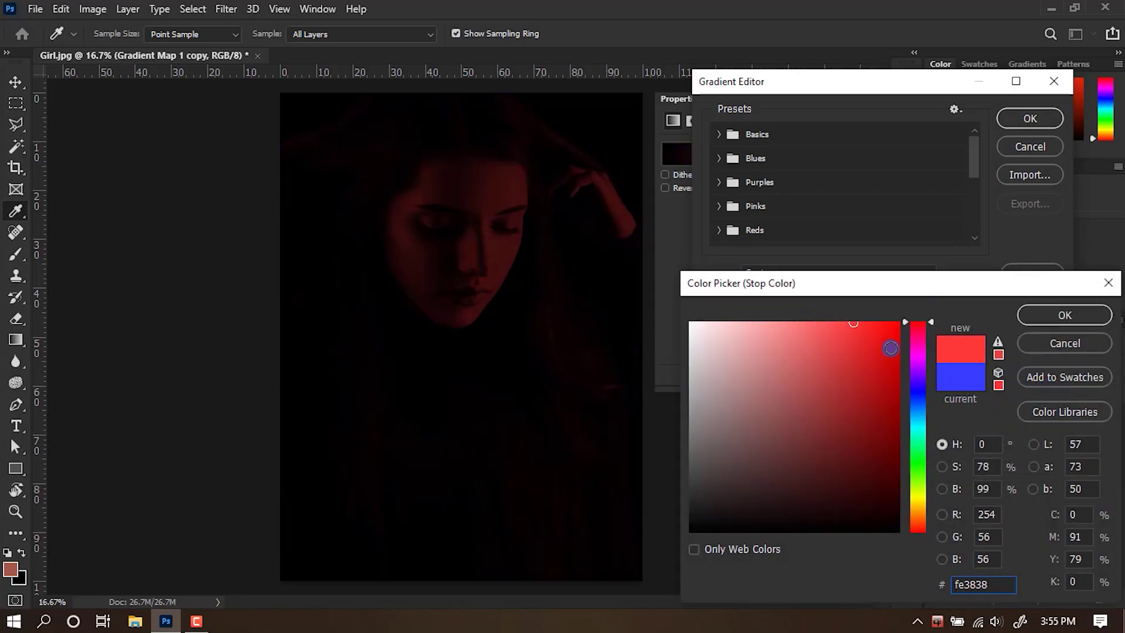
text(ff0000)
click(891, 325)
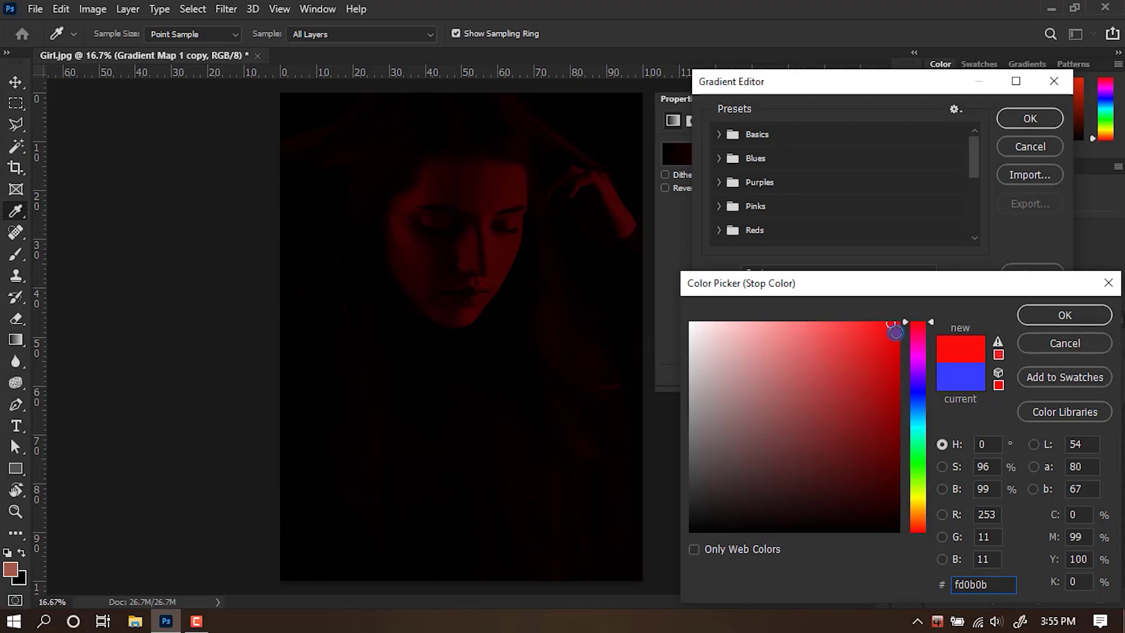
drag(887, 331, 914, 305)
click(1064, 315)
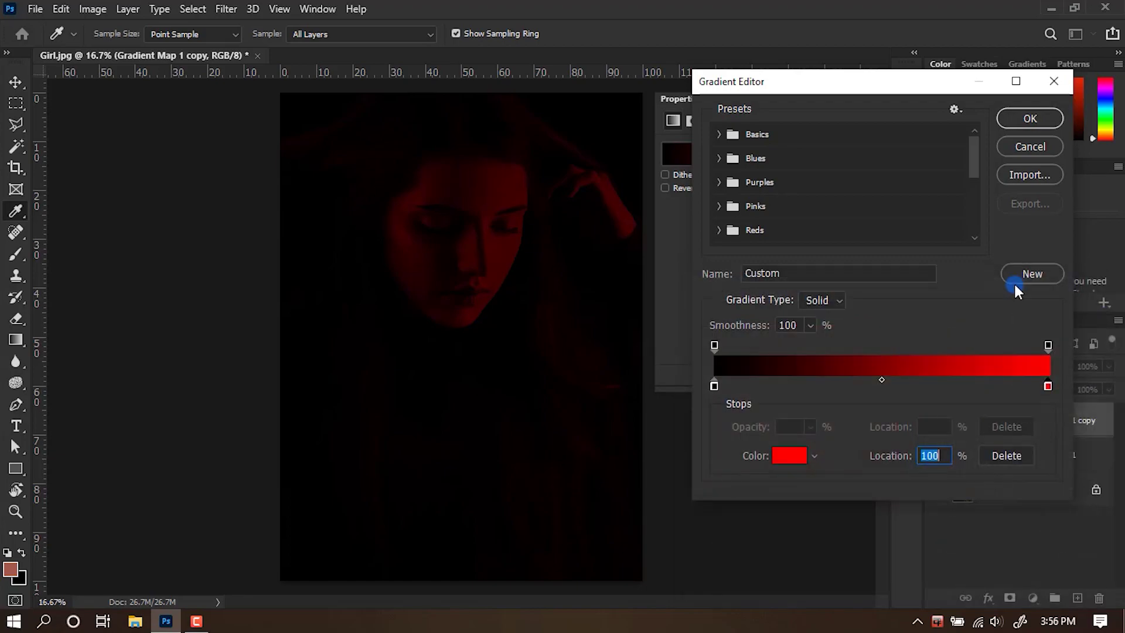
click(1032, 122)
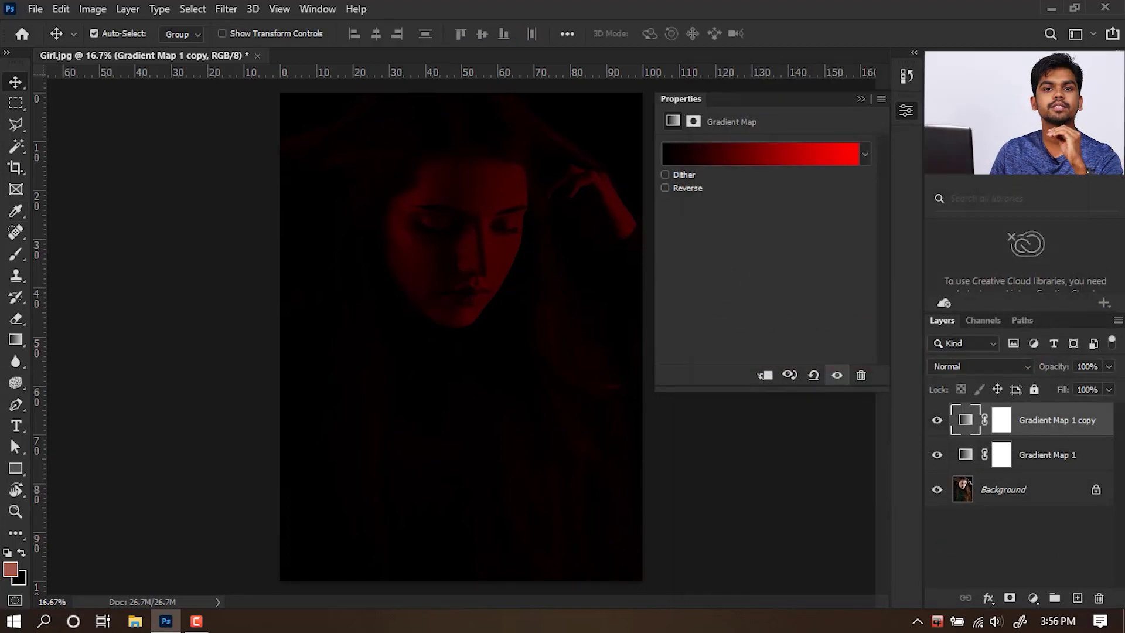
Toggle the gradient map layers' visibility to compare the tints, then select the copy
click(937, 420)
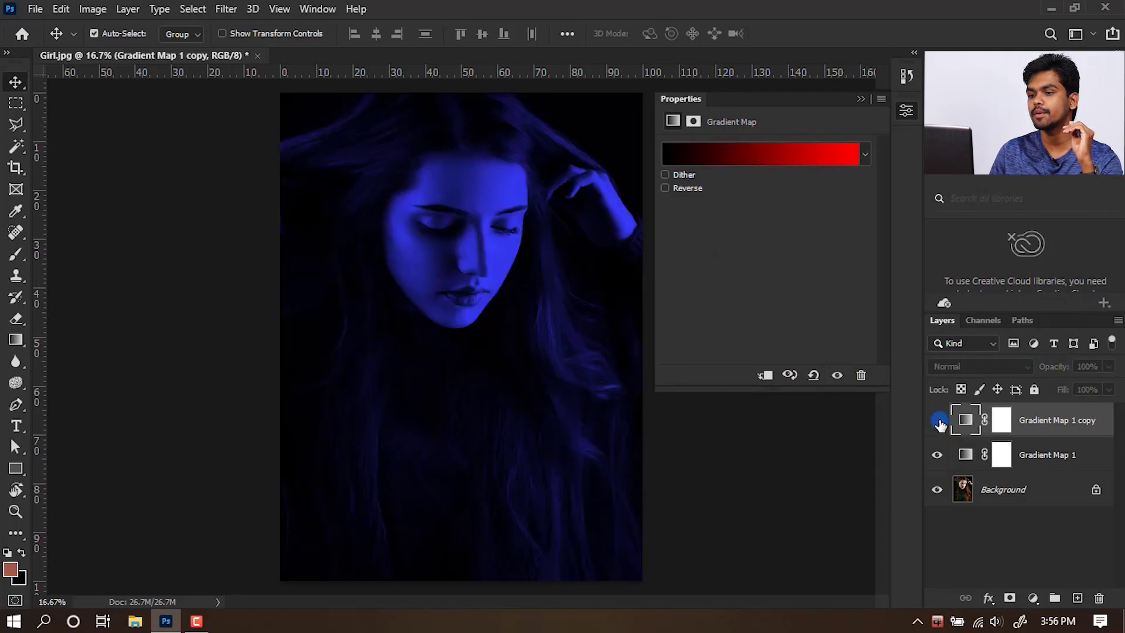
click(938, 455)
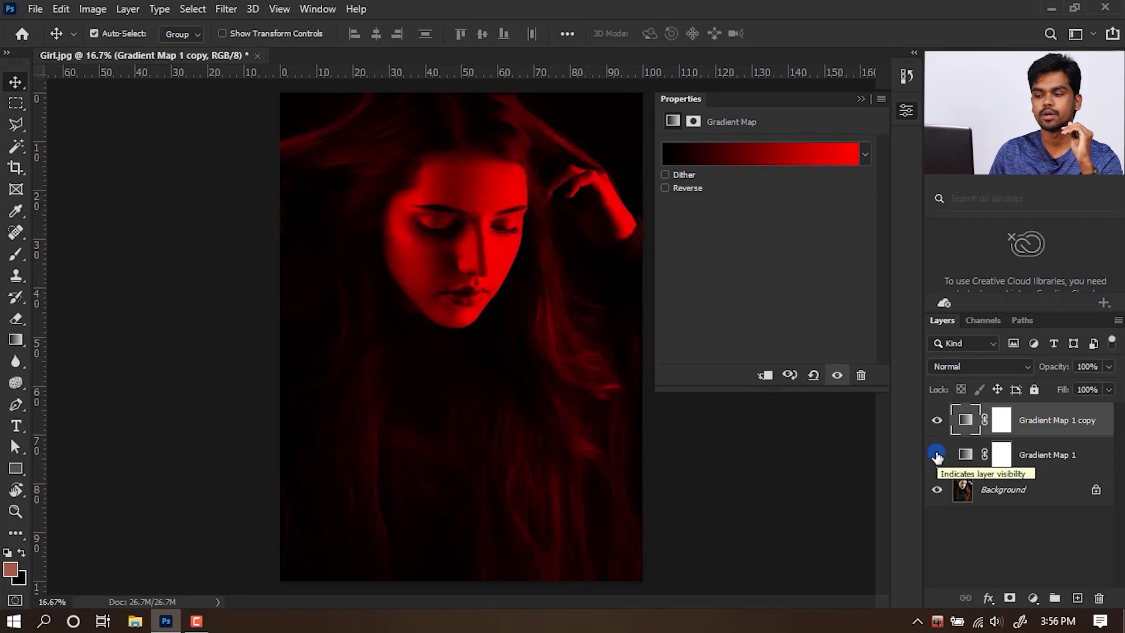
click(936, 455)
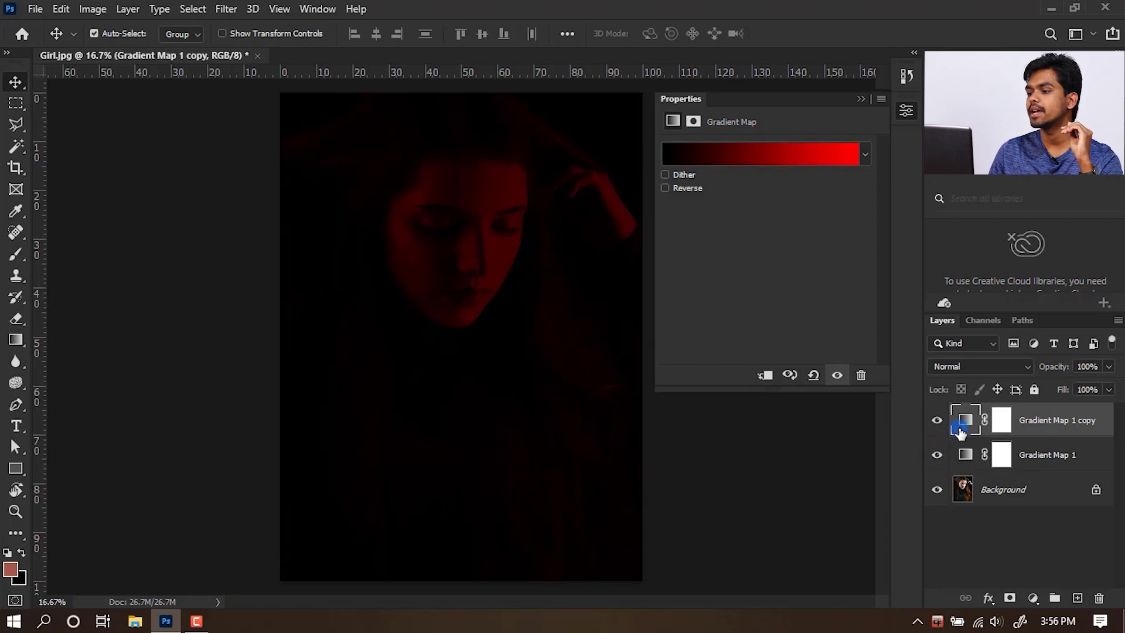
click(1020, 423)
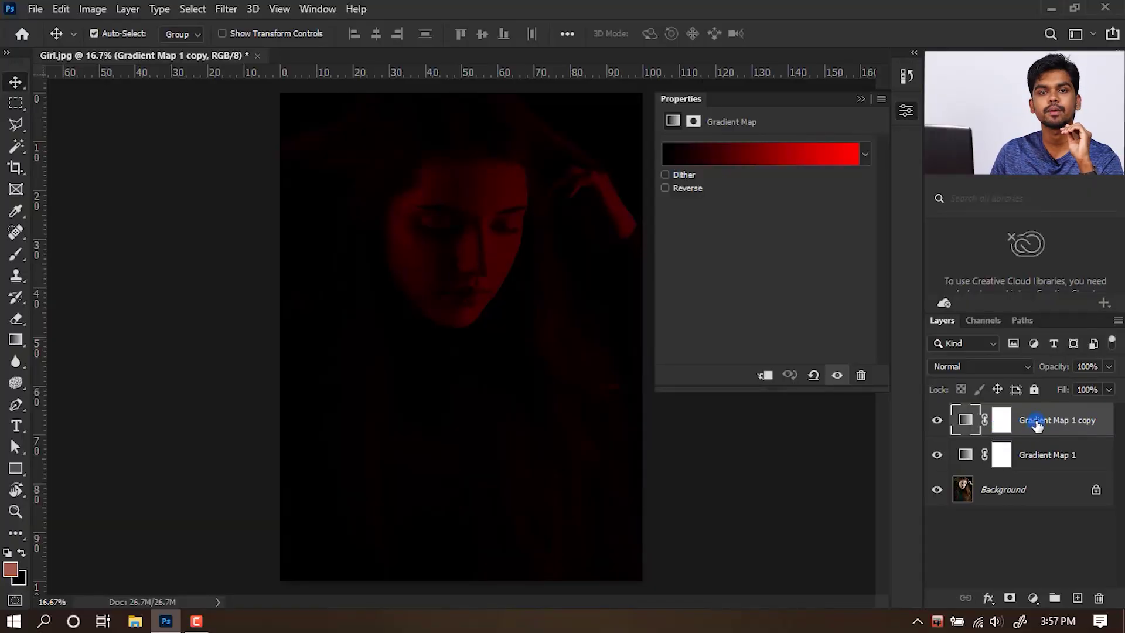
Rename the copy layer 'Red' and Gradient Map 1 'Blue'
double_click(1036, 422)
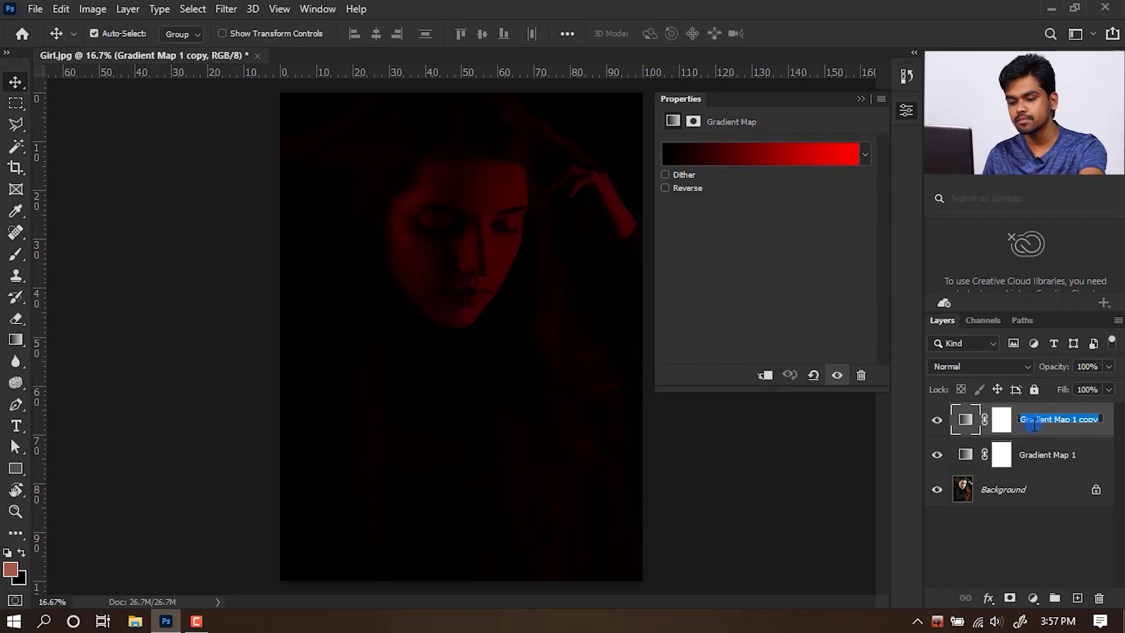
text(Red)
double_click(1061, 454)
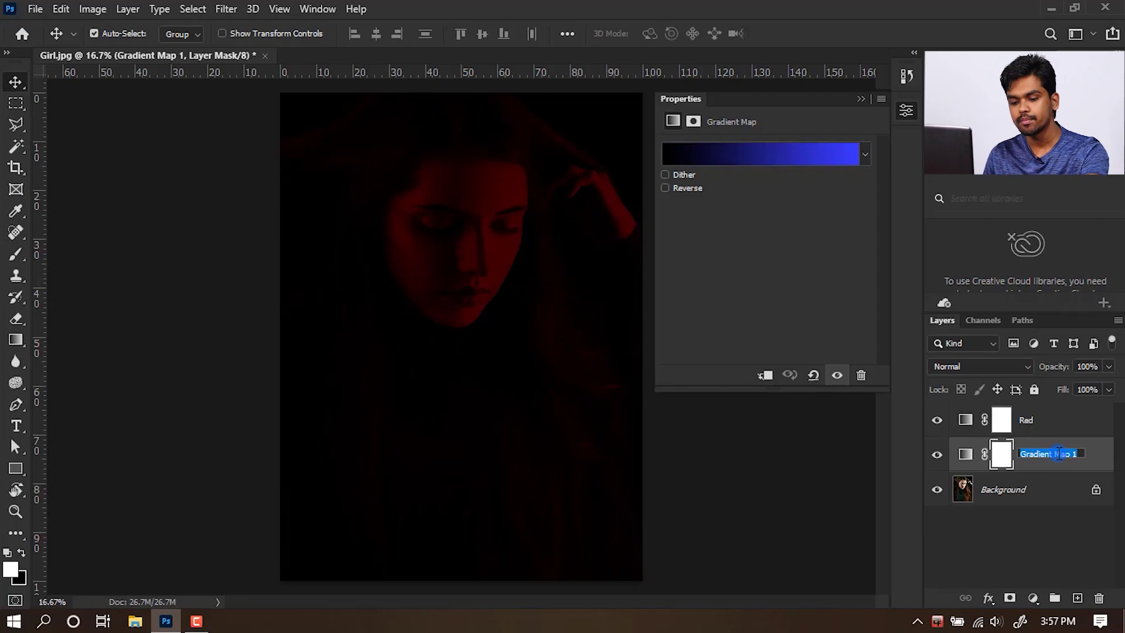
text(Blu)
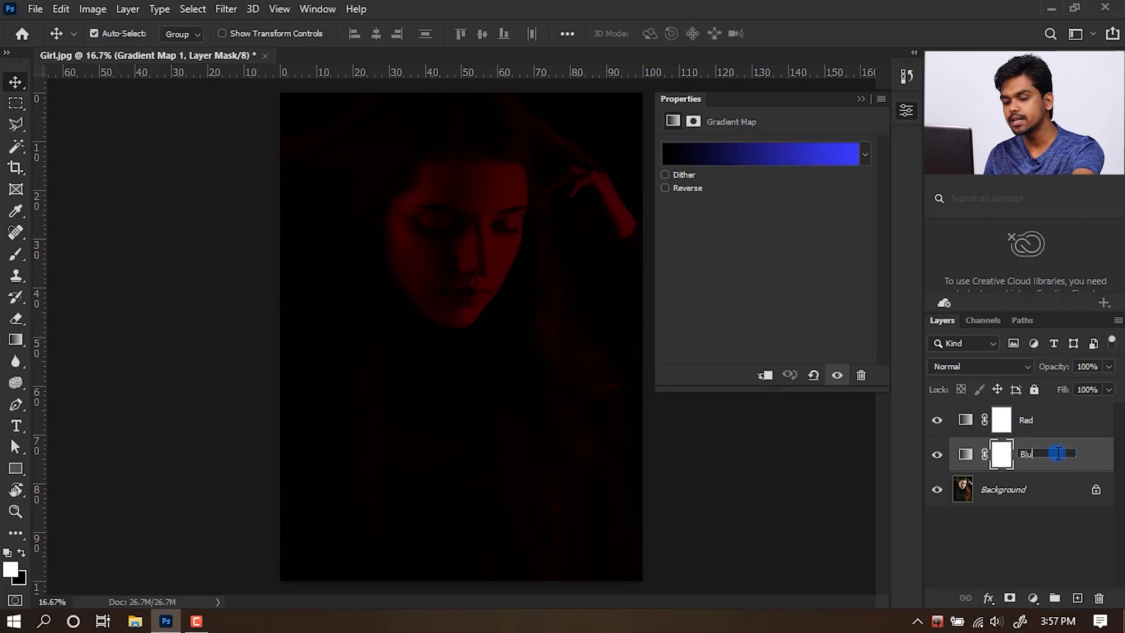
text(e)
click(1046, 527)
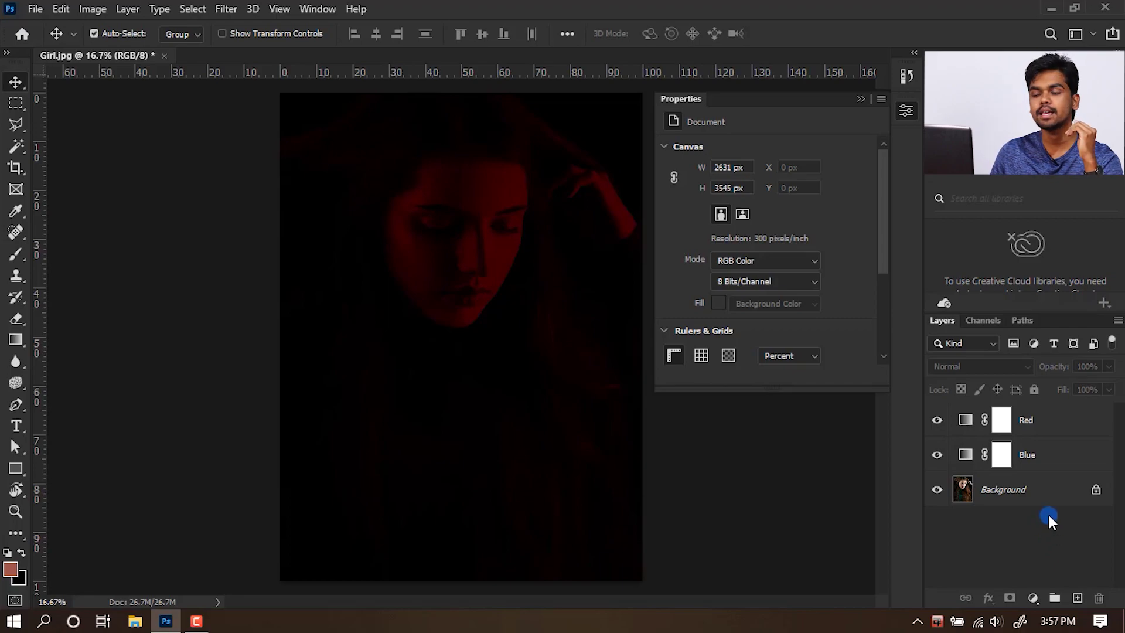
Select the Red layer's mask and invert it to black with Ctrl+I
click(1002, 430)
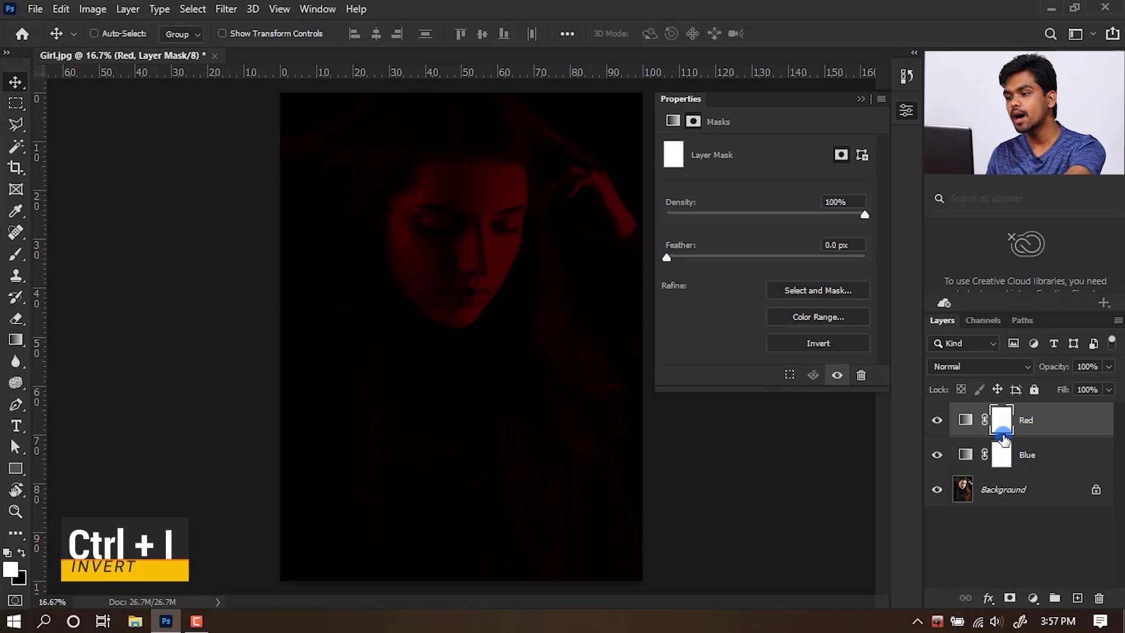
key(ctrl+i)
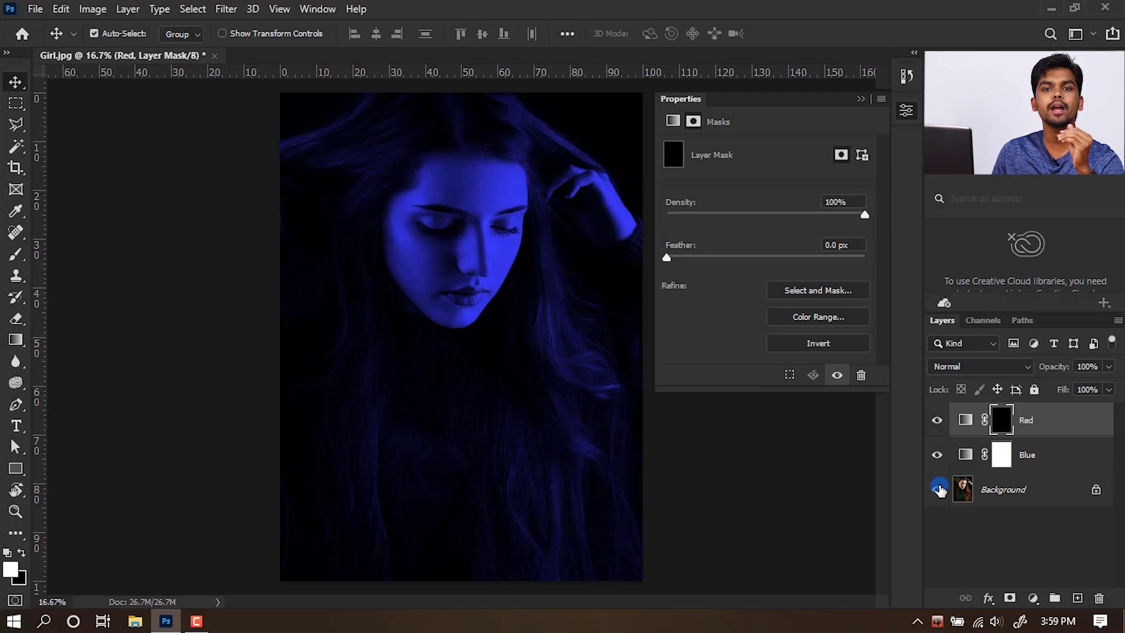
click(1014, 443)
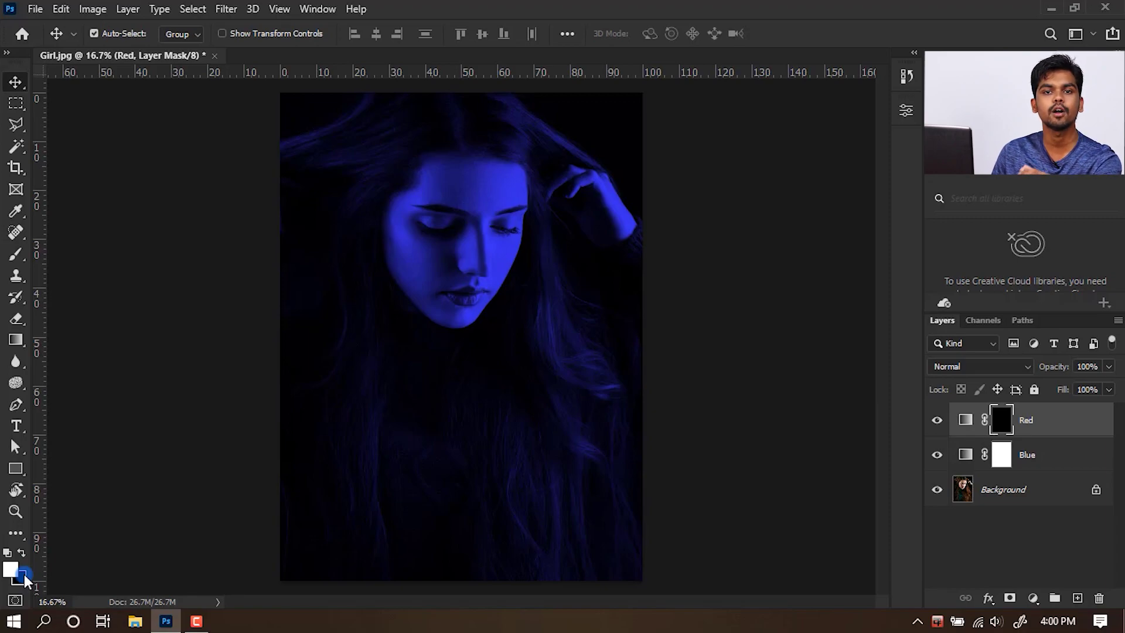
Set up a 500 px Brush with 0% hardness
click(91, 503)
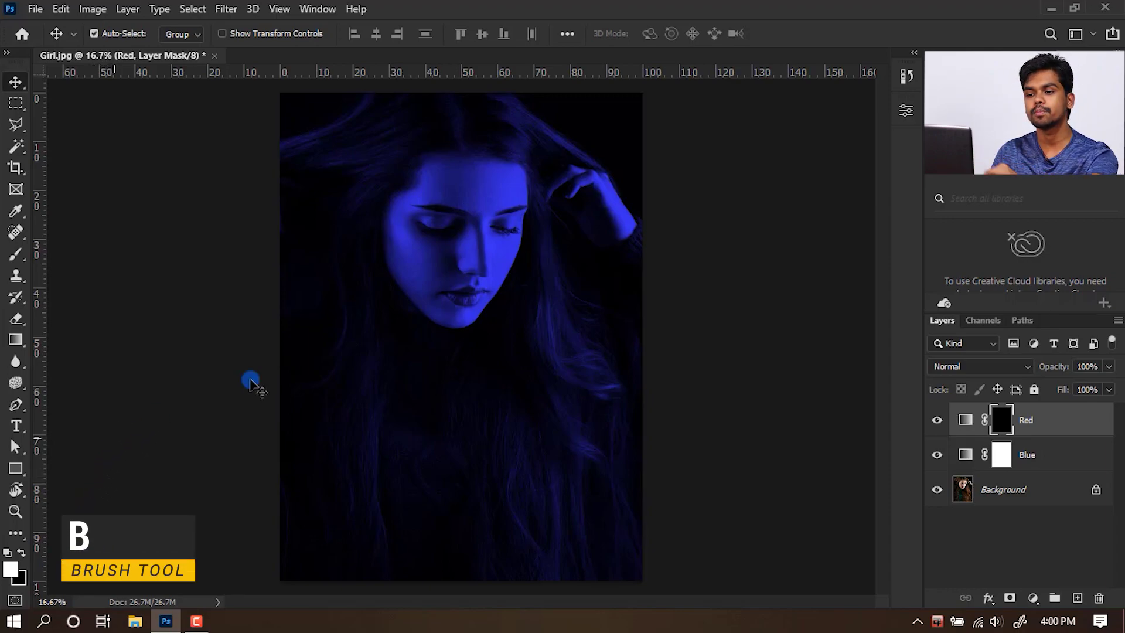
key(b)
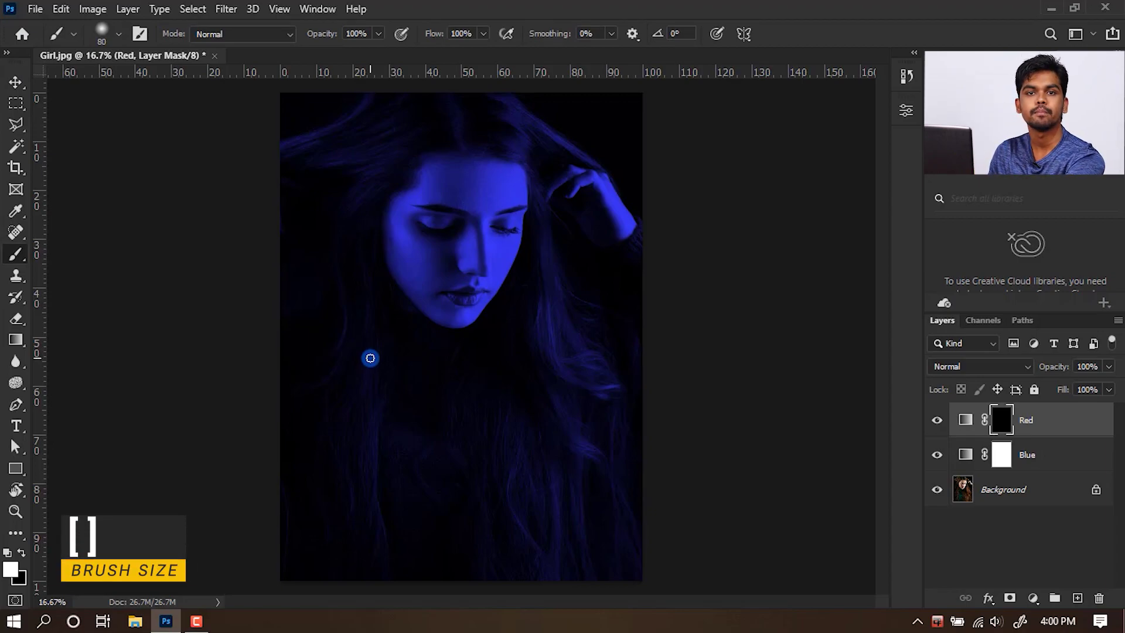
key(bracketright)
key(bracketright)
key(bracketright)
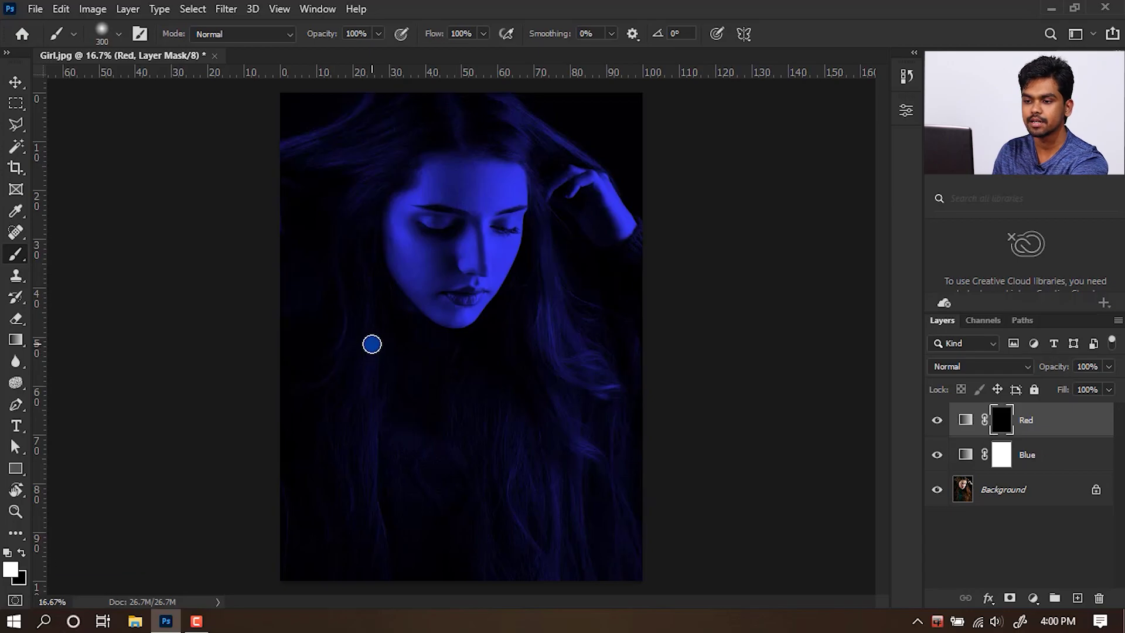
key(bracketright)
key(bracketright)
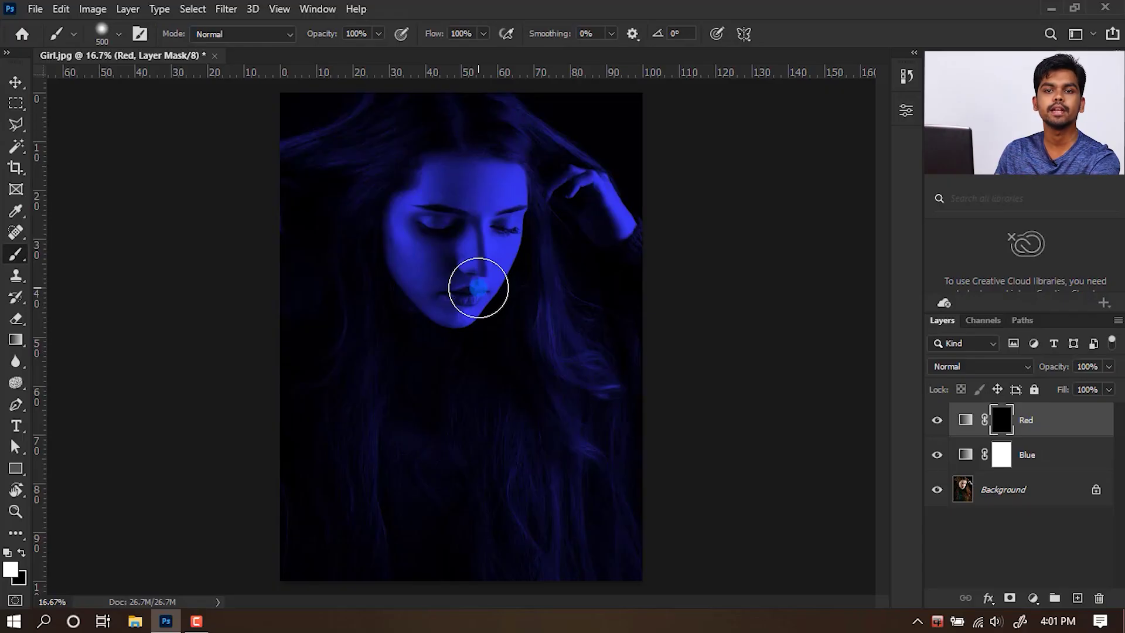
right_click(479, 287)
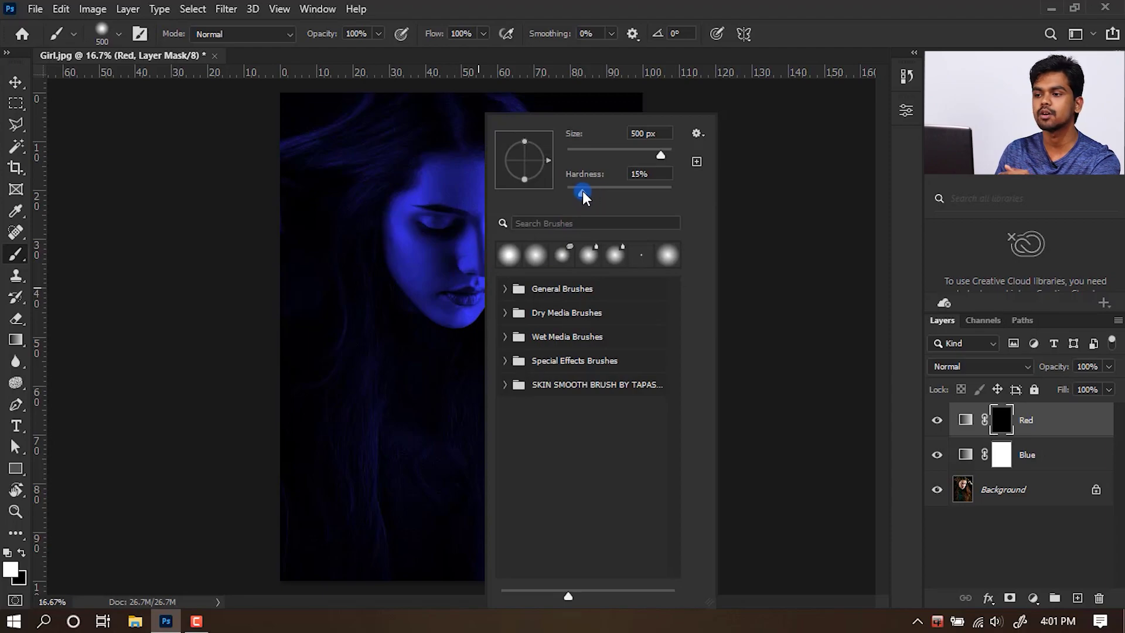
drag(582, 191, 564, 191)
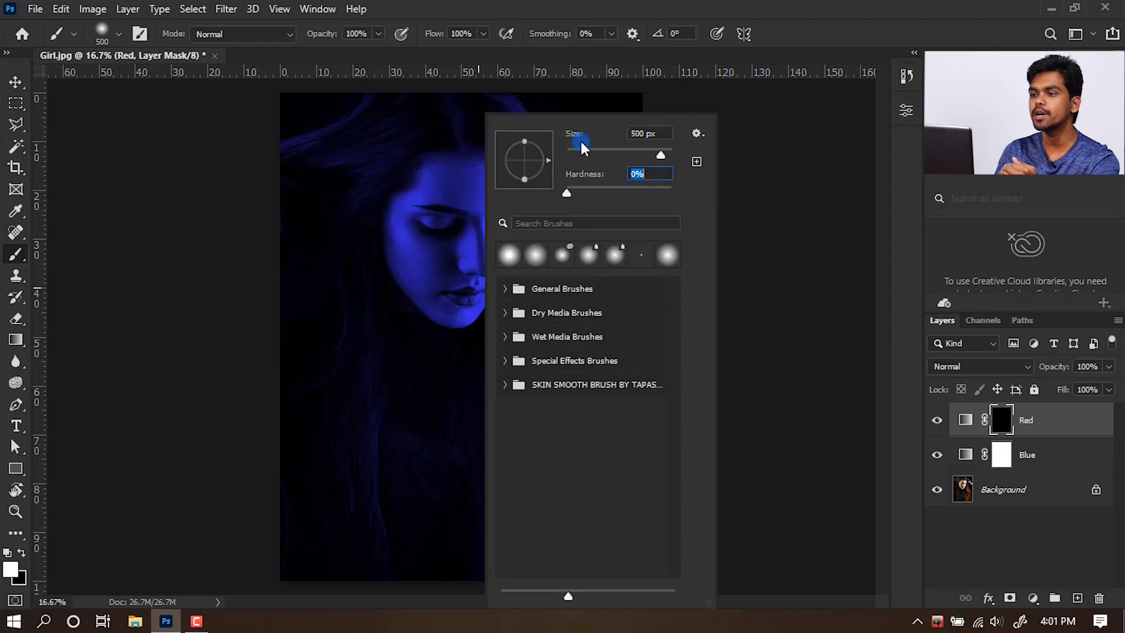
key(Return)
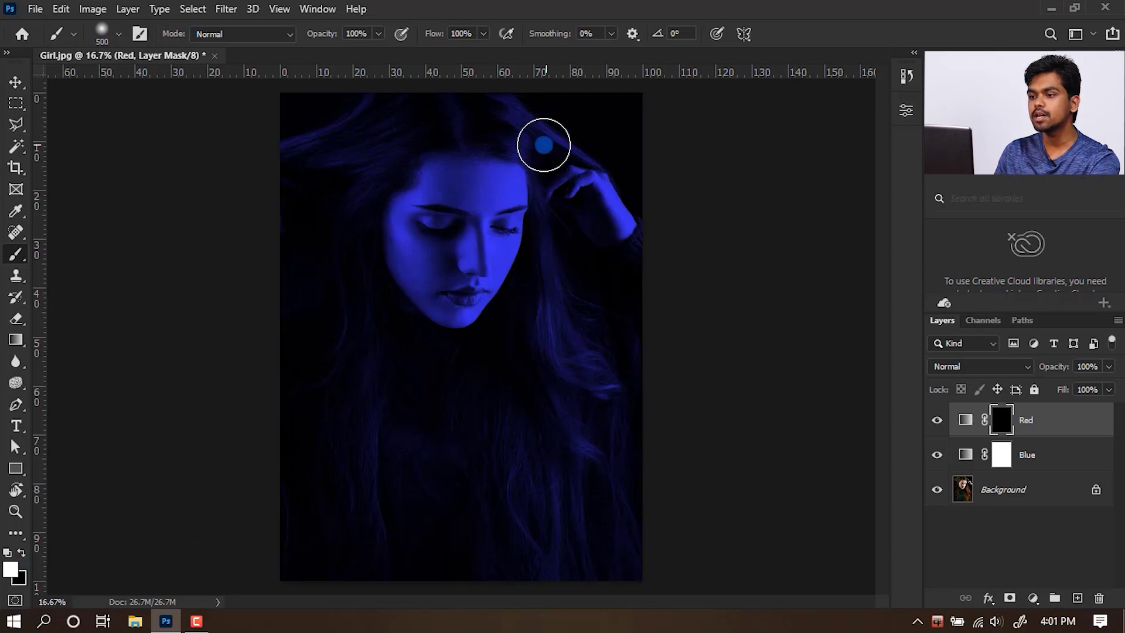
Paint white on the Red mask over the right-side hair and crown, with Blue hidden
mouse_move(542, 154)
mouse_down()
mouse_move(652, 451)
mouse_move(495, 570)
mouse_up()
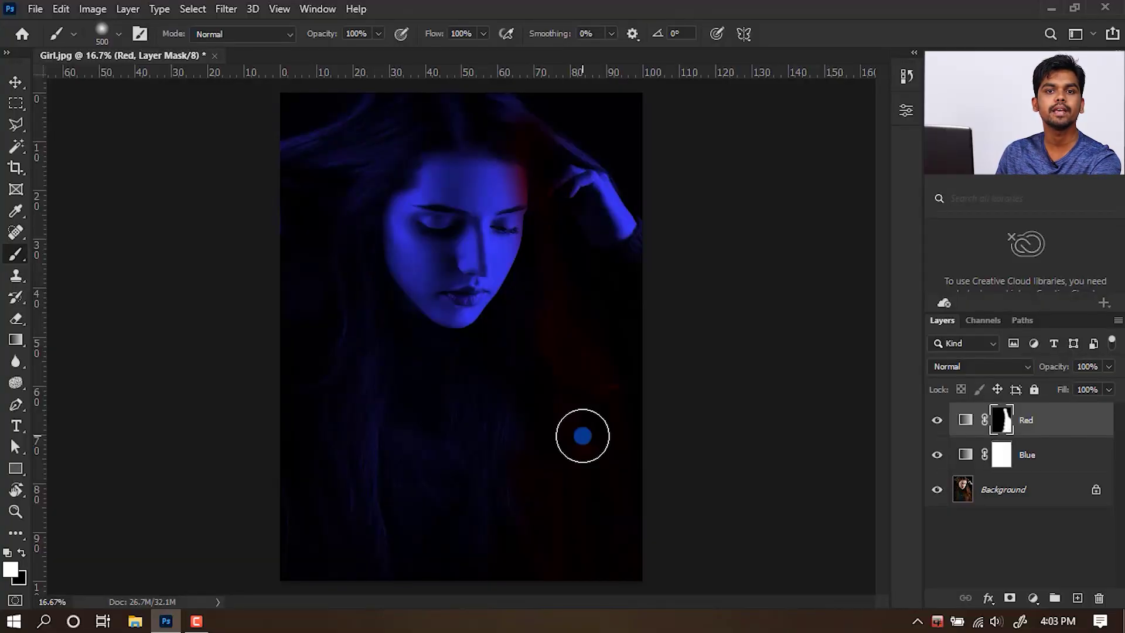
click(935, 455)
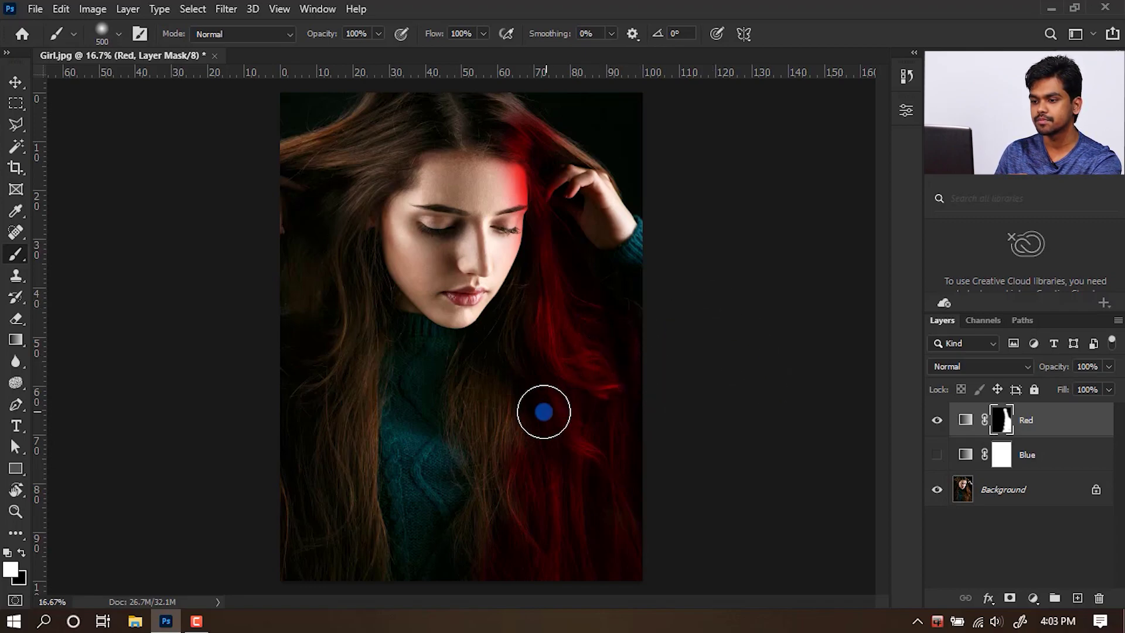
mouse_move(509, 334)
mouse_down()
mouse_move(477, 422)
mouse_move(505, 500)
mouse_move(479, 577)
mouse_up()
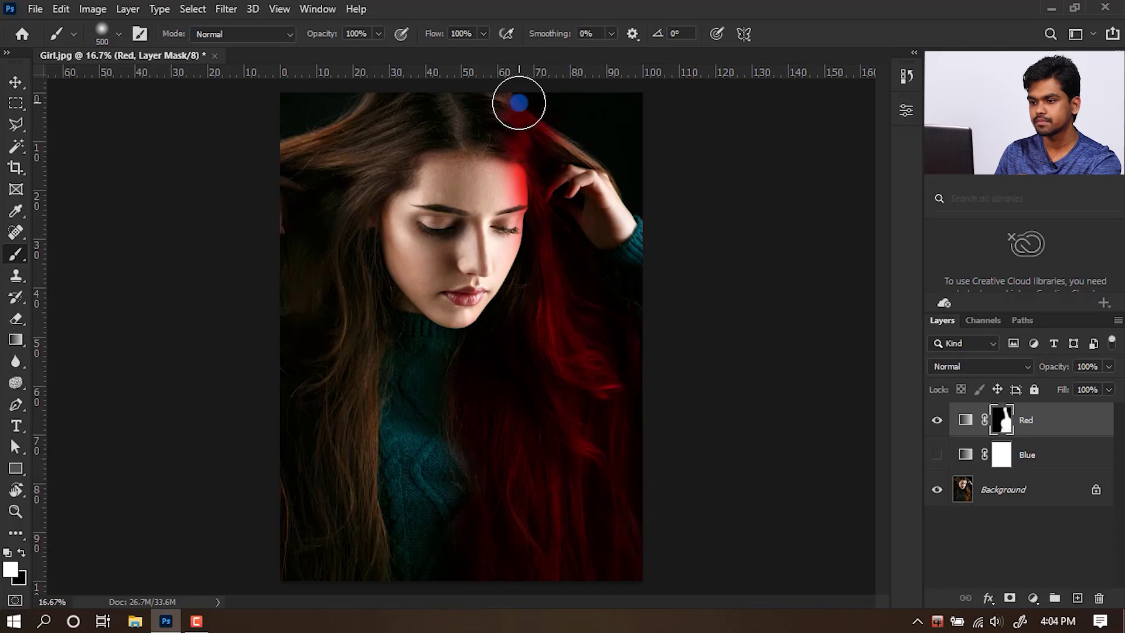
mouse_move(507, 106)
mouse_down()
mouse_move(500, 123)
mouse_move(553, 170)
mouse_up()
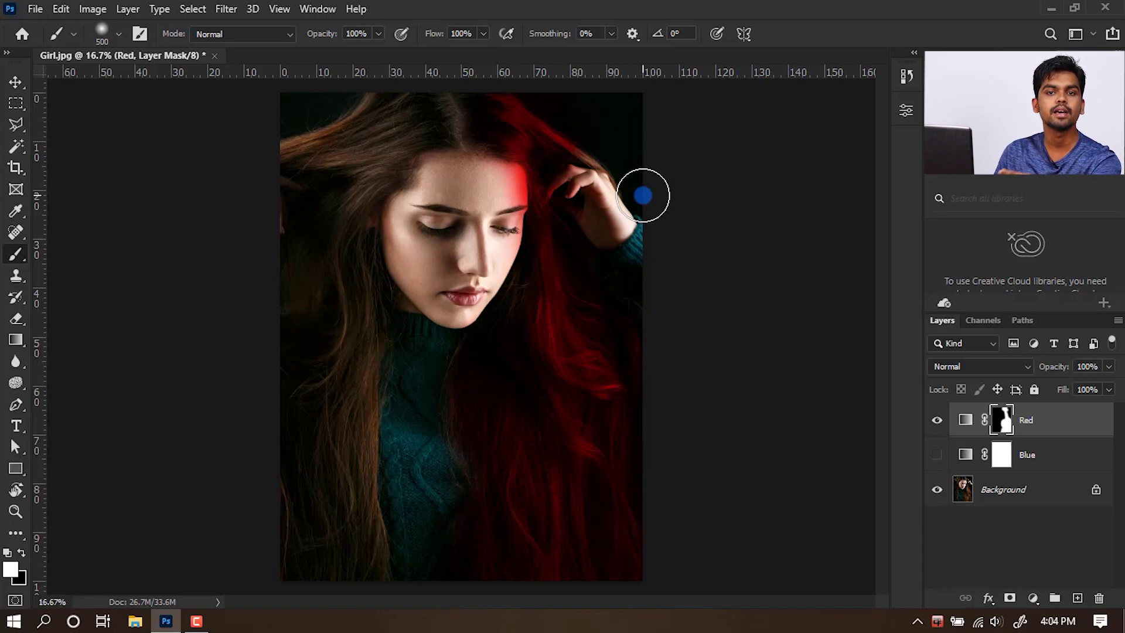
Zoom in and touch up the Red mask edges with a 300 px brush above the hand
key(x)
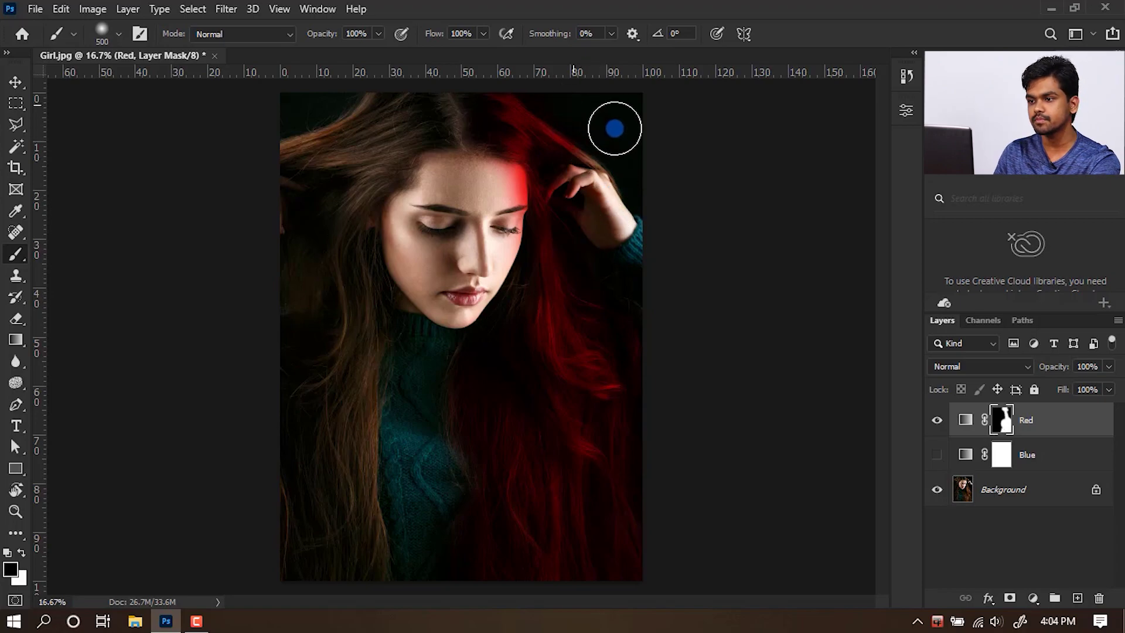
scroll(475, 187, up, 3)
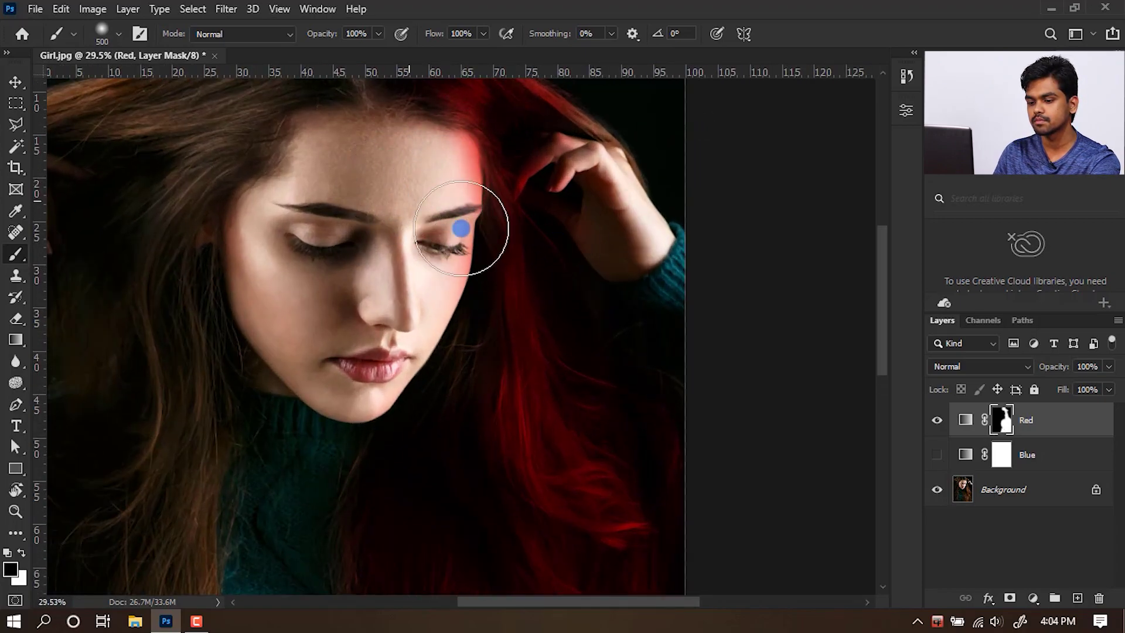
key(x)
key(bracketleft)
key(bracketleft)
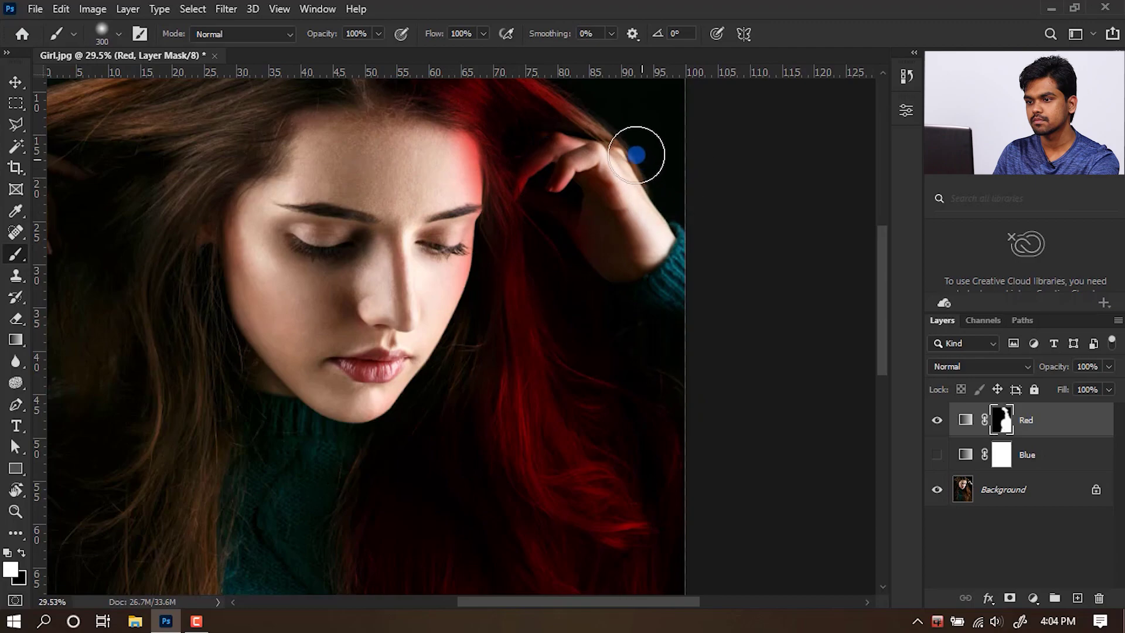
mouse_move(641, 156)
mouse_down()
mouse_move(676, 173)
mouse_move(664, 313)
mouse_up()
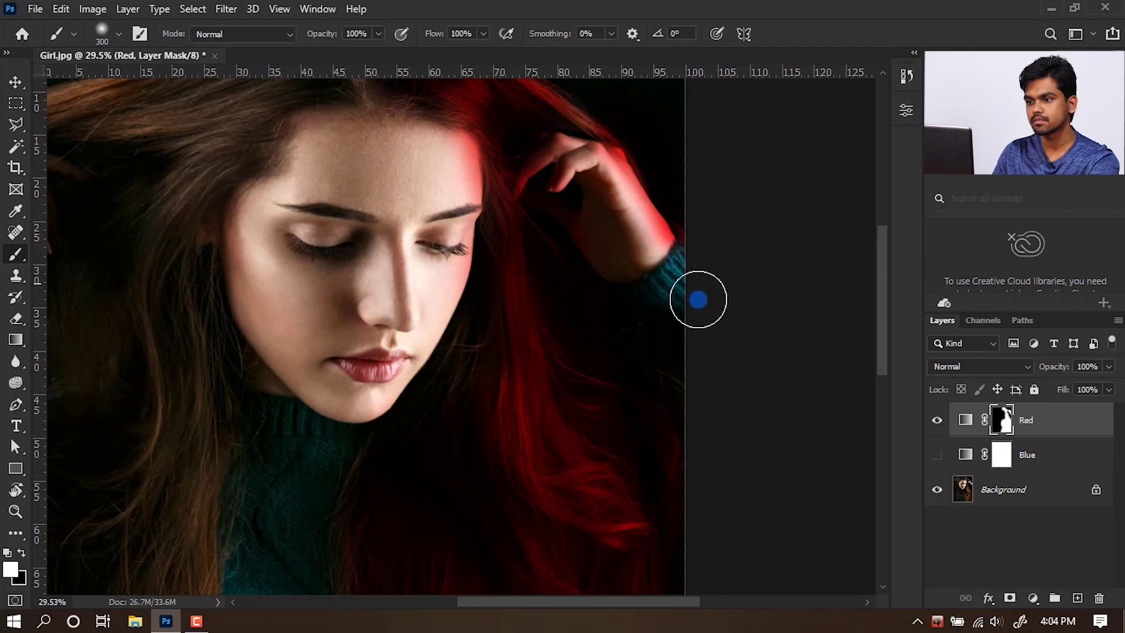
key(x)
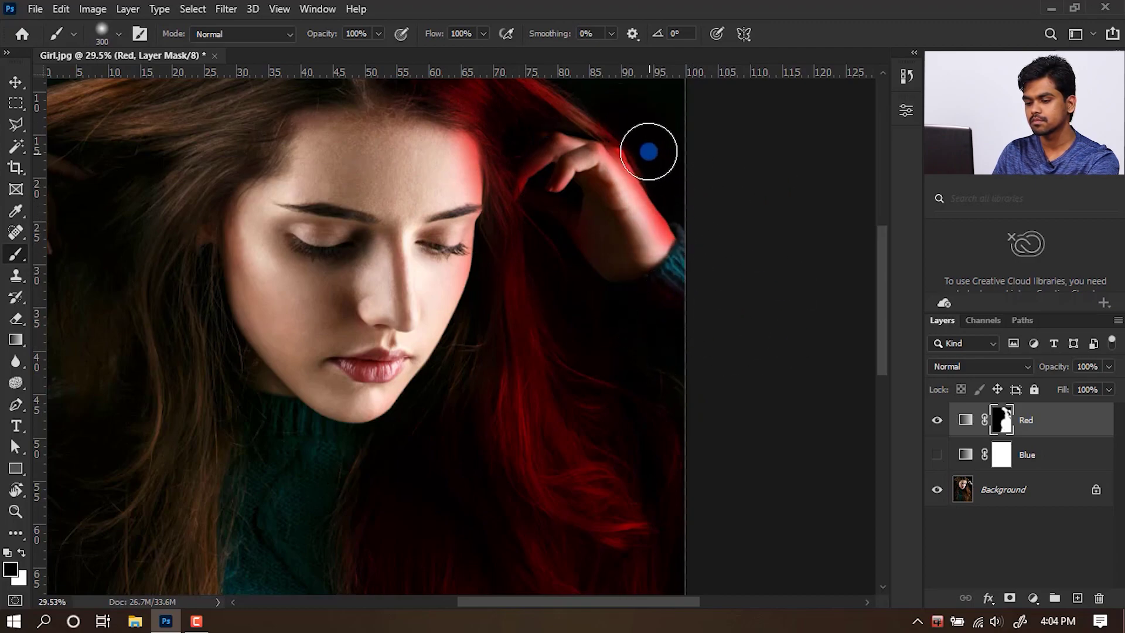
scroll(637, 105, down, 3)
key(x)
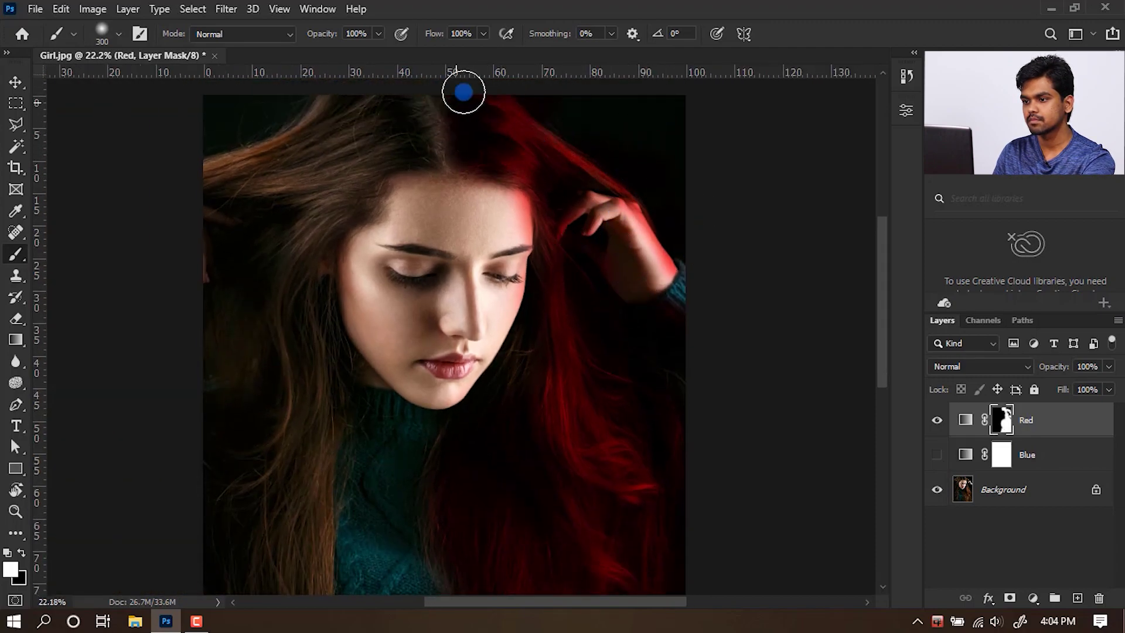
drag(604, 436, 523, 113)
drag(460, 294, 579, 528)
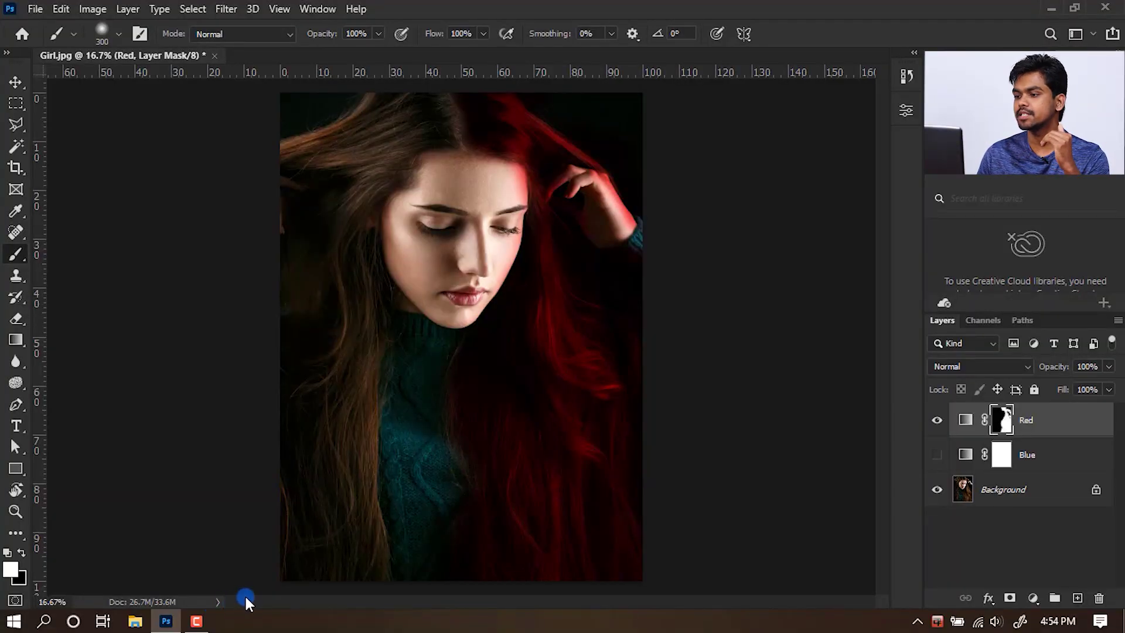
Show the Blue layer again and Alt-drag the Red mask onto Blue's mask
click(936, 456)
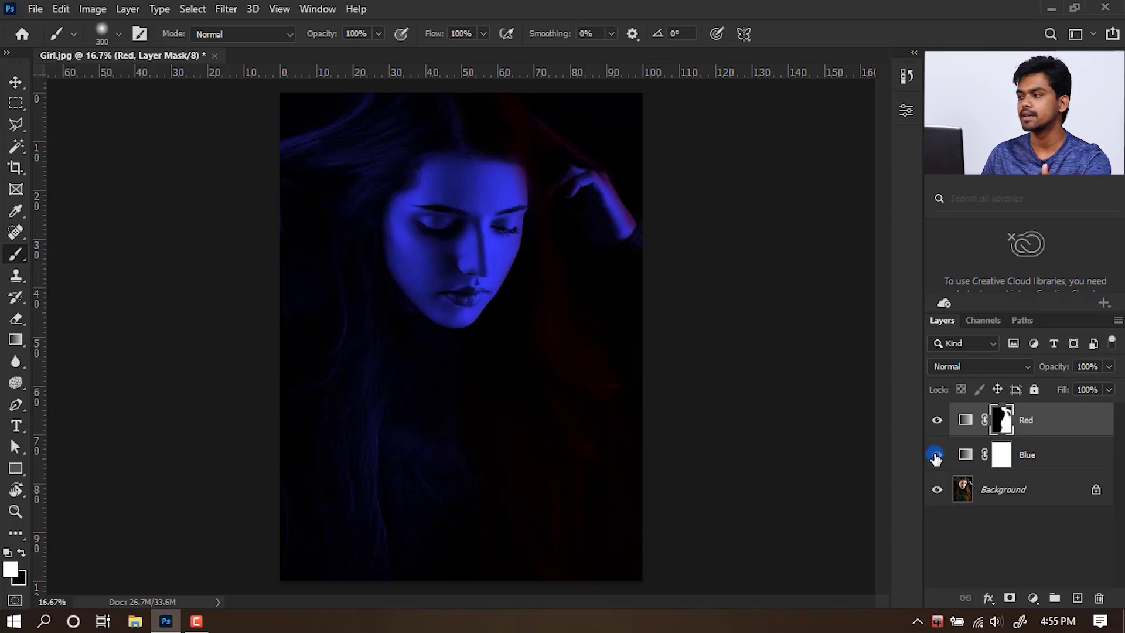
click(1009, 527)
mouse_move(1003, 459)
mouse_down()
mouse_move(998, 422)
mouse_move(1010, 456)
mouse_move(1001, 459)
mouse_up()
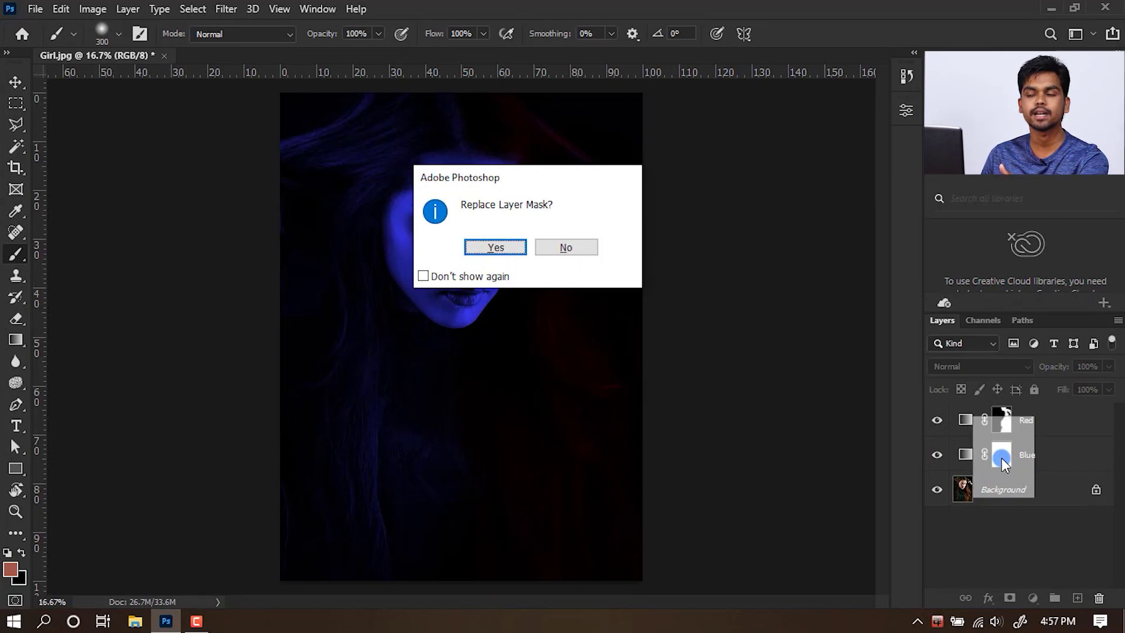
Replace the Blue layer's mask and invert it, giving a blue face and red right-side hair
click(497, 247)
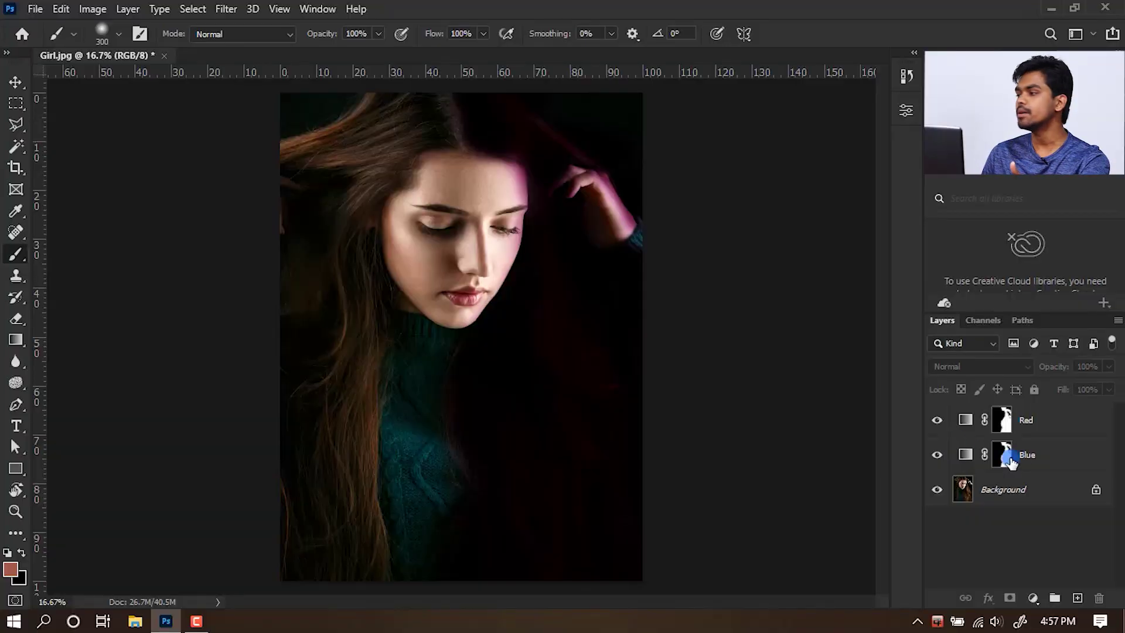
click(1008, 459)
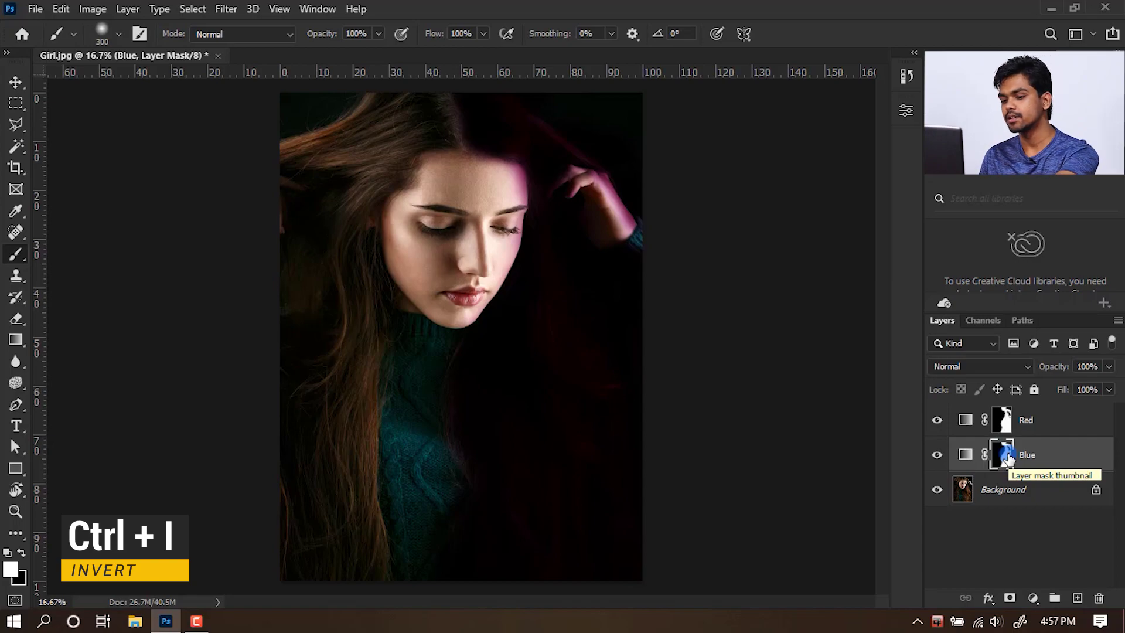
key(ctrl+i)
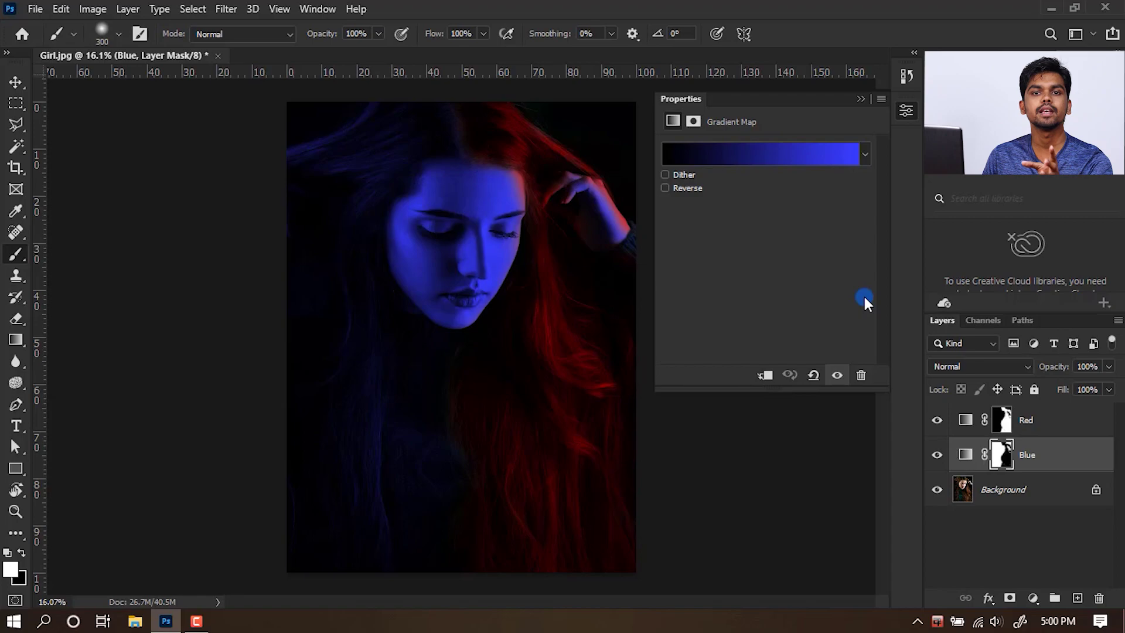
Change the Blue gradient map's right stop to lighter sky blue 388cfe
click(785, 157)
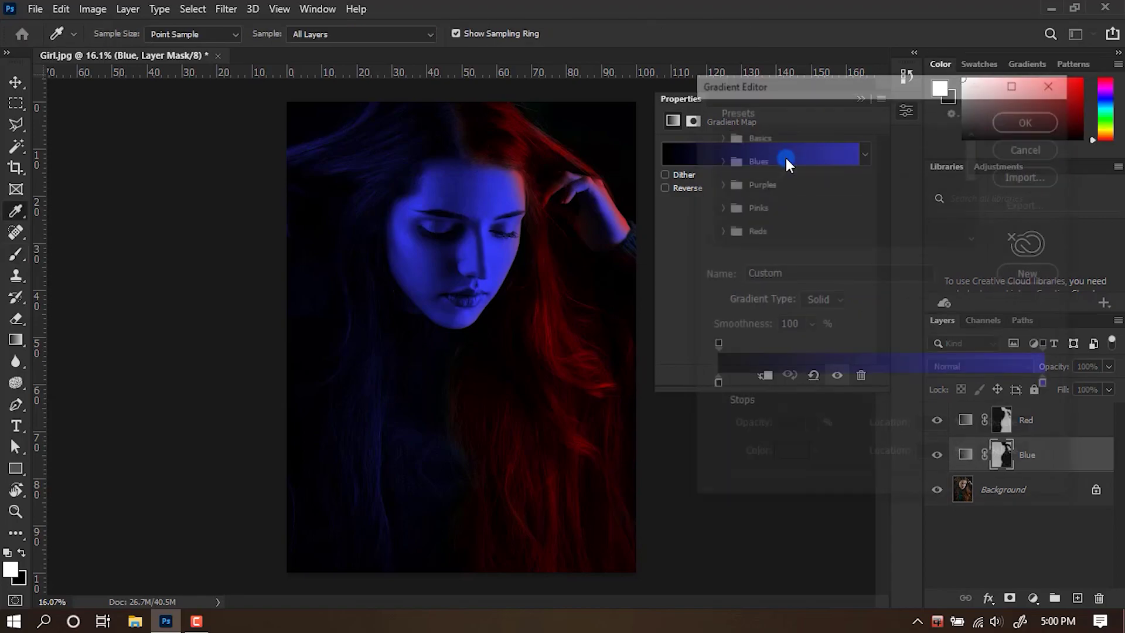
double_click(1049, 387)
drag(920, 407, 921, 413)
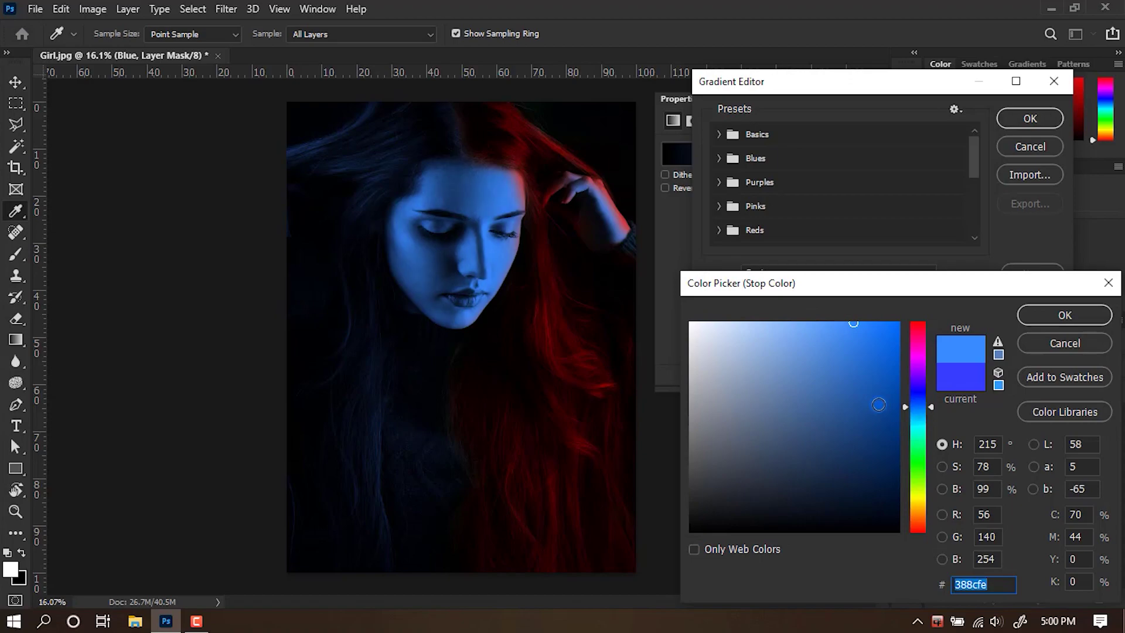
click(1089, 316)
click(1027, 118)
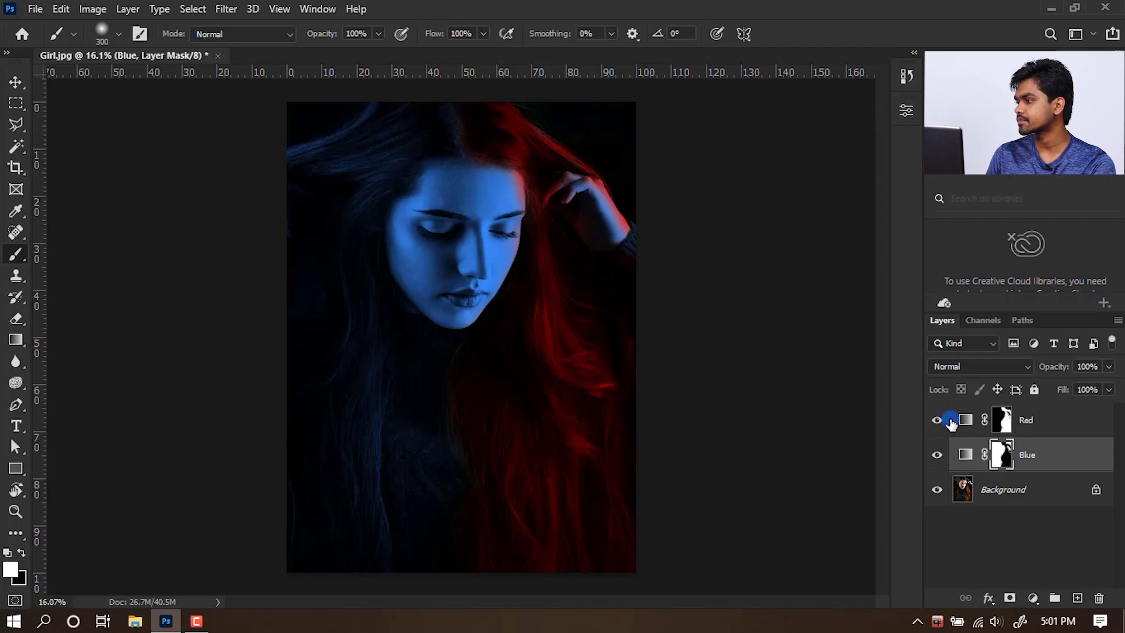
Hide the Red and Blue gradient maps and add a Gradient Fill layer, selecting its Angle value
click(938, 456)
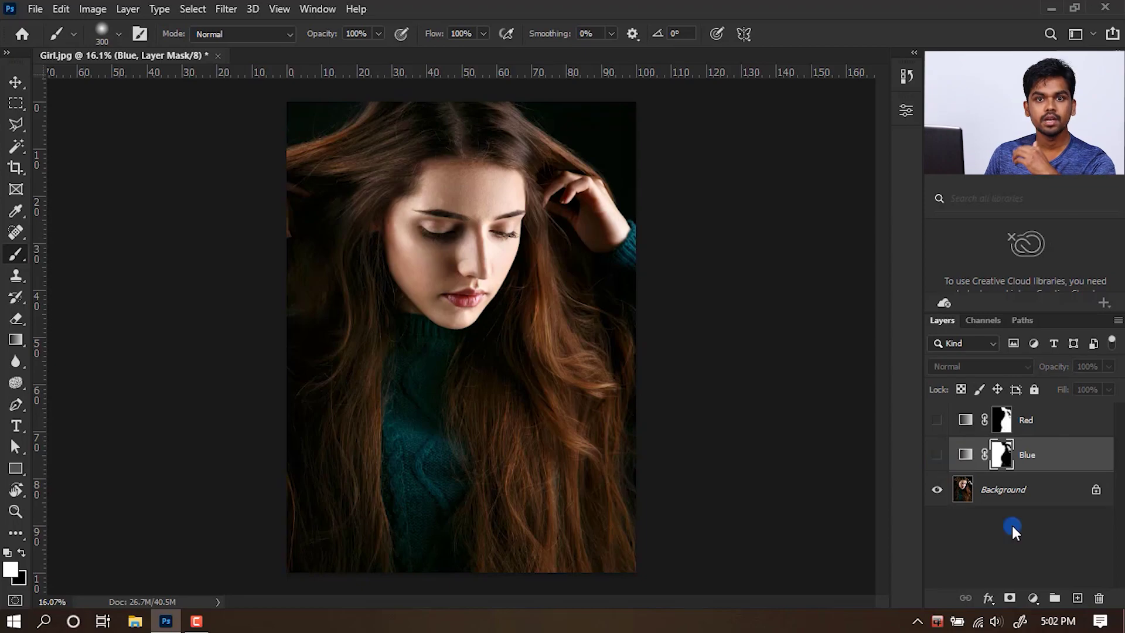
click(1033, 597)
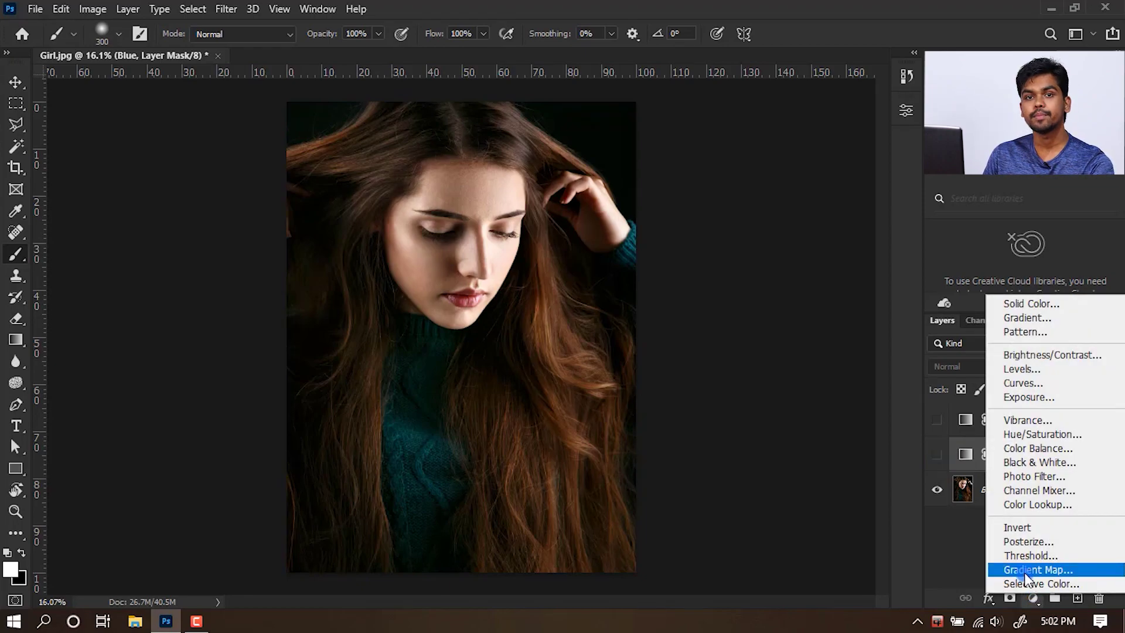
click(1038, 317)
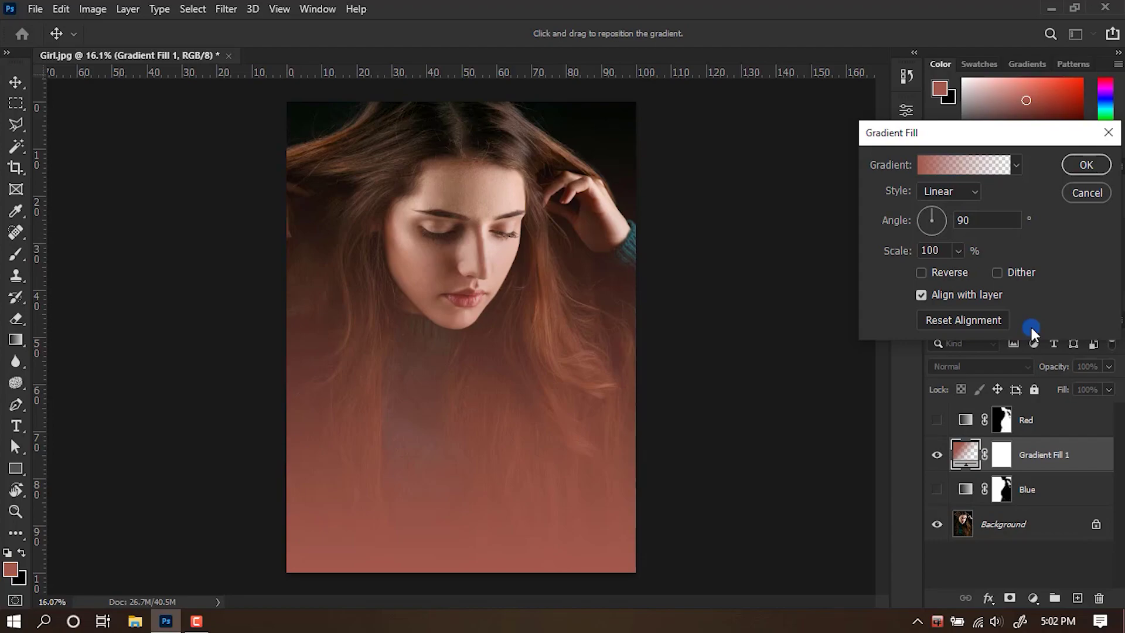
click(1030, 327)
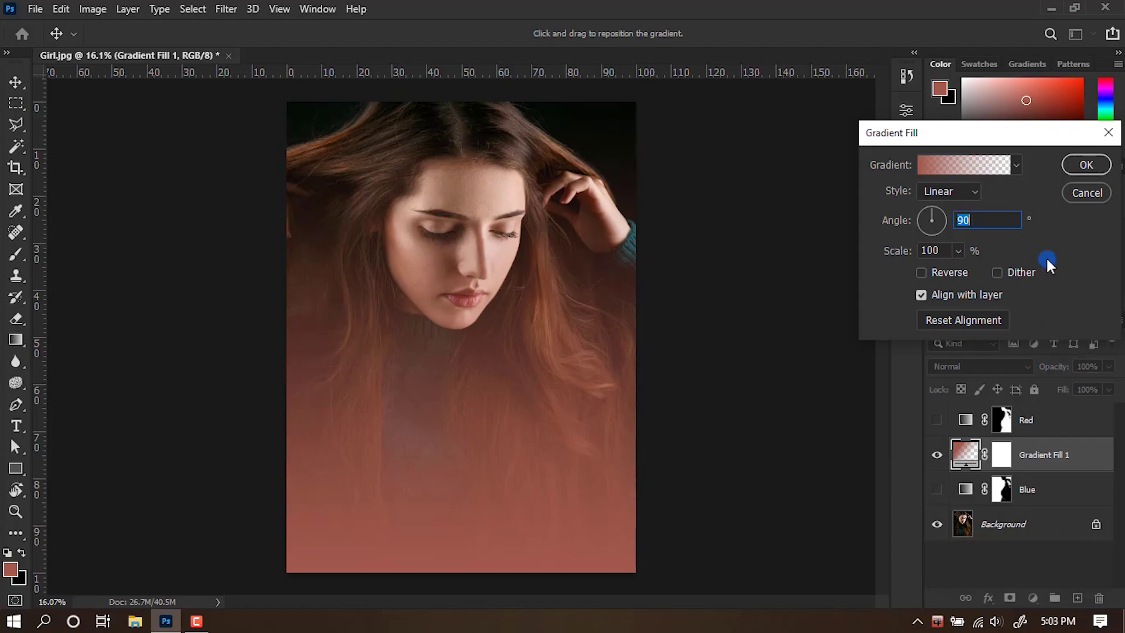
Set the gradient fill's left stop to a bright, fully saturated blue
click(951, 167)
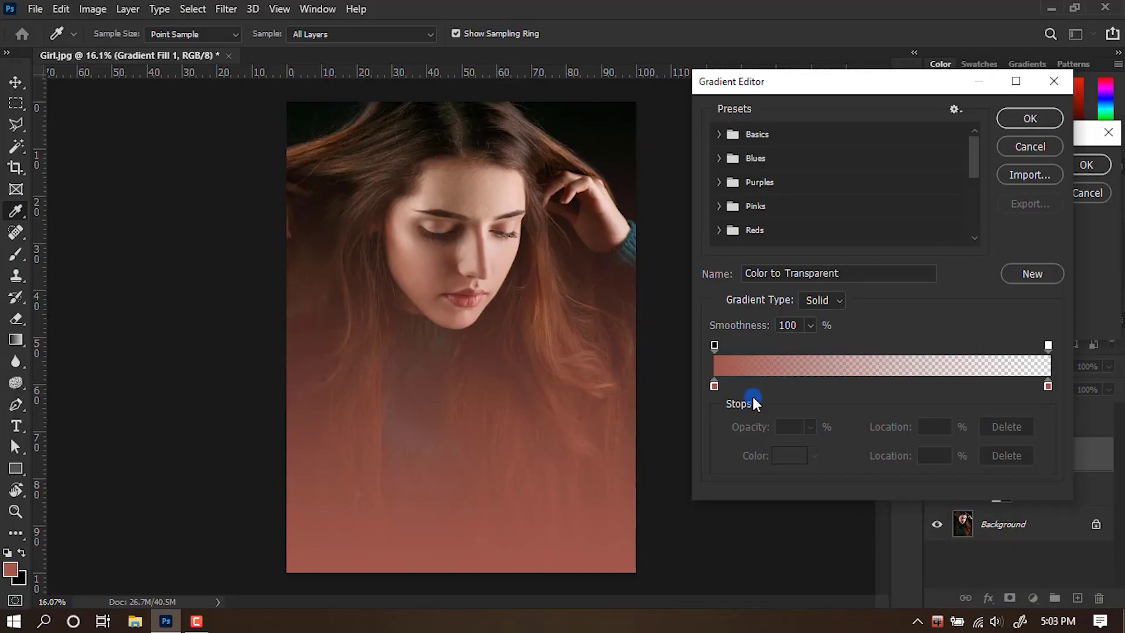
double_click(715, 387)
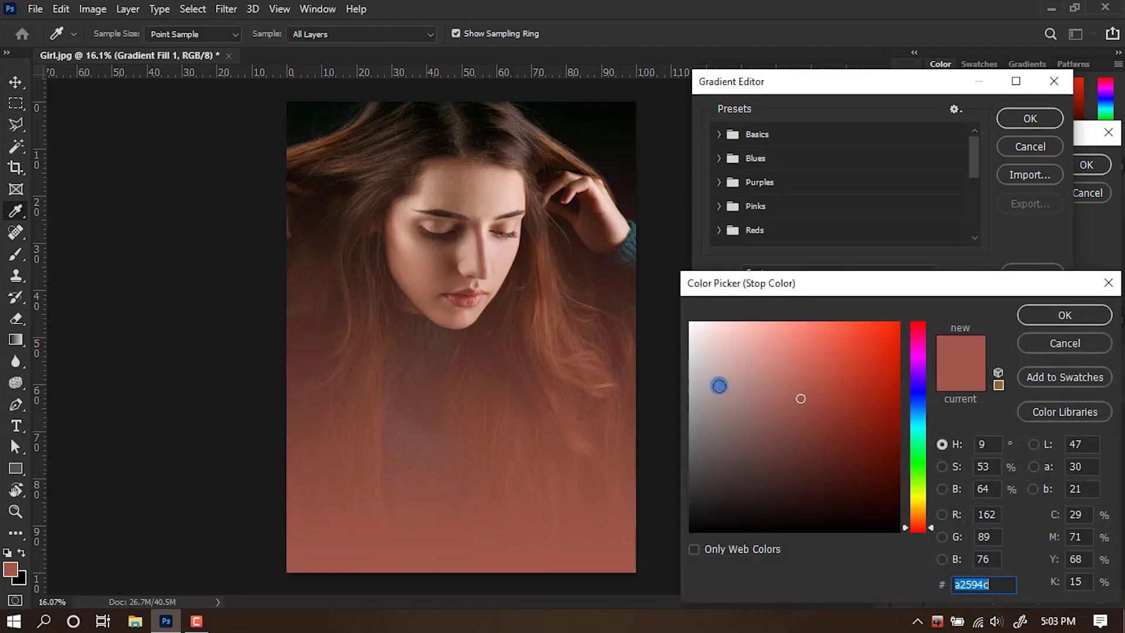
click(916, 410)
drag(895, 378, 913, 322)
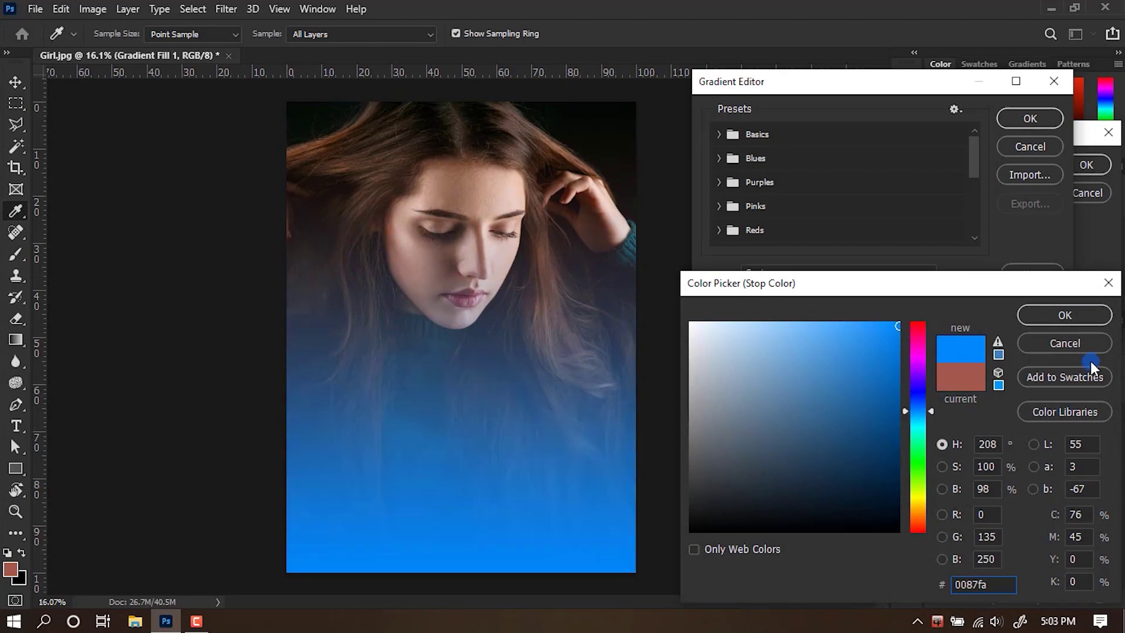
click(1064, 315)
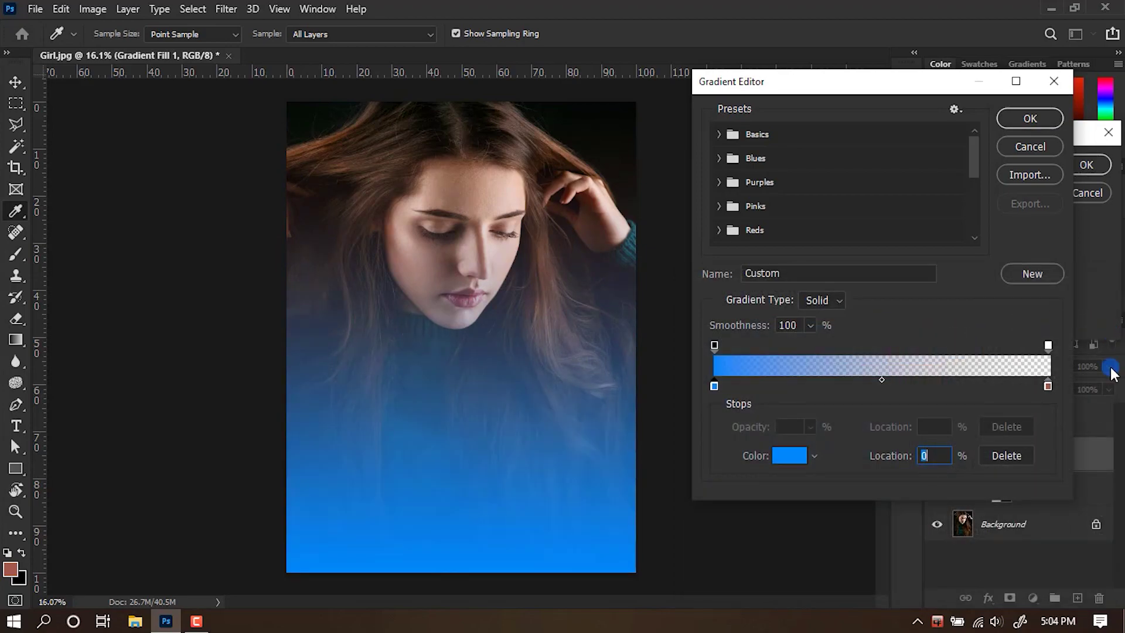
Make the right stop black, set Angle to 0, and apply the gradient fill
click(1050, 371)
double_click(1049, 383)
drag(801, 388, 949, 536)
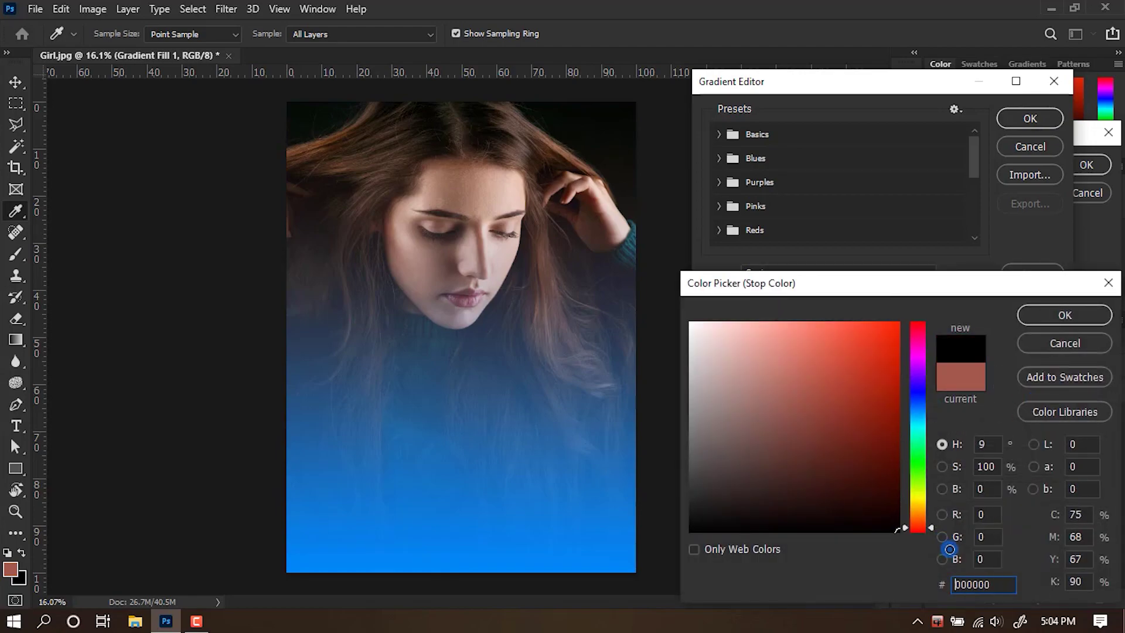
click(1063, 317)
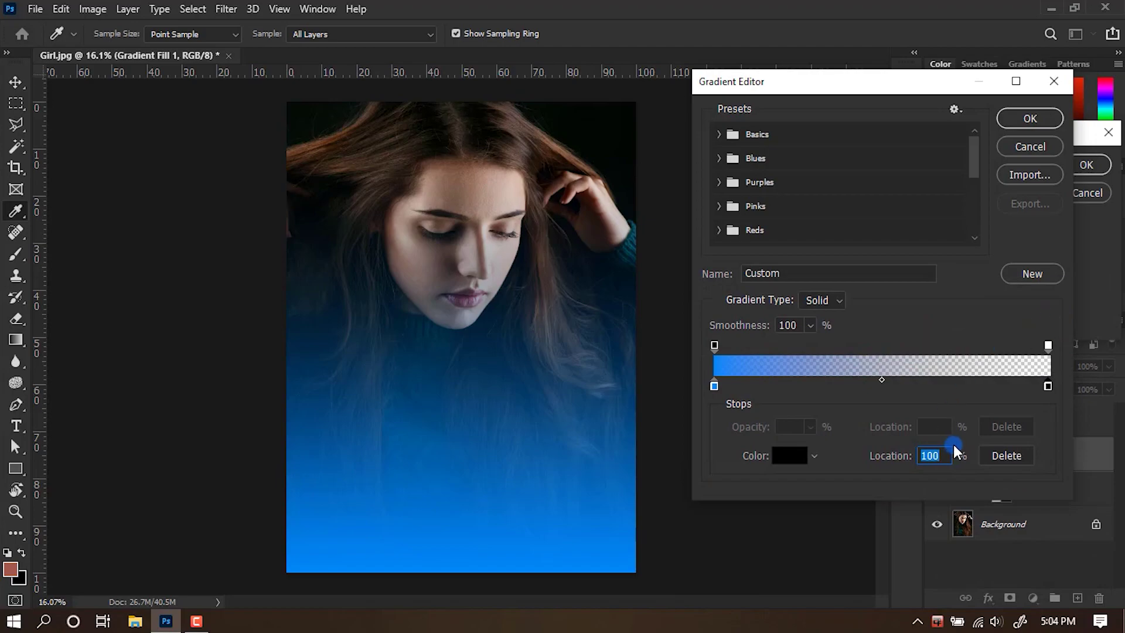
click(1049, 345)
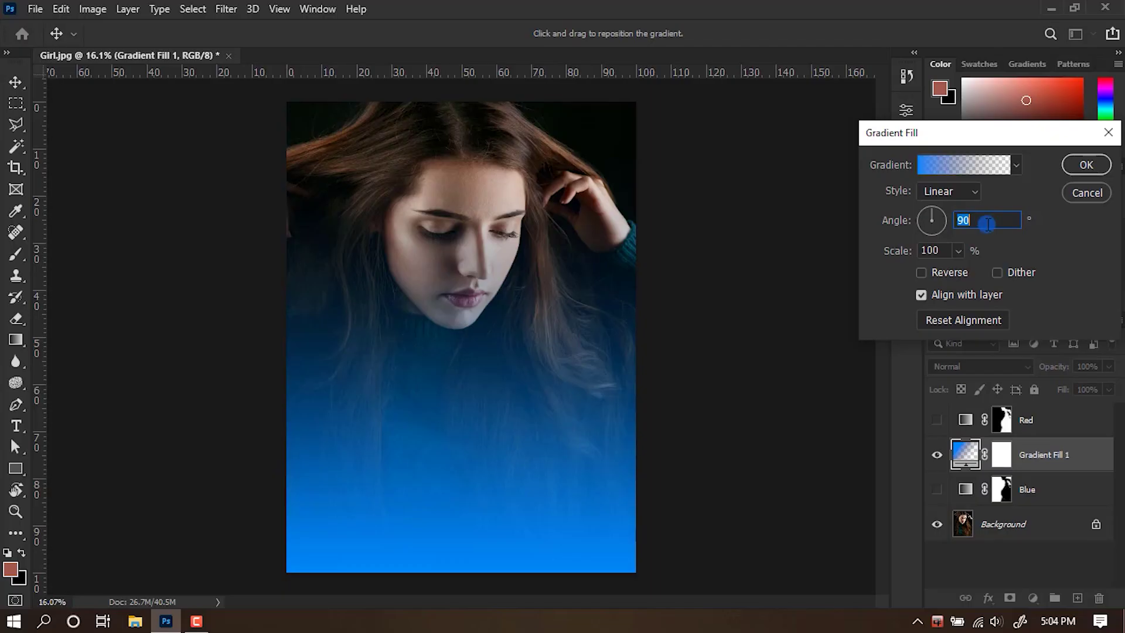
text(0)
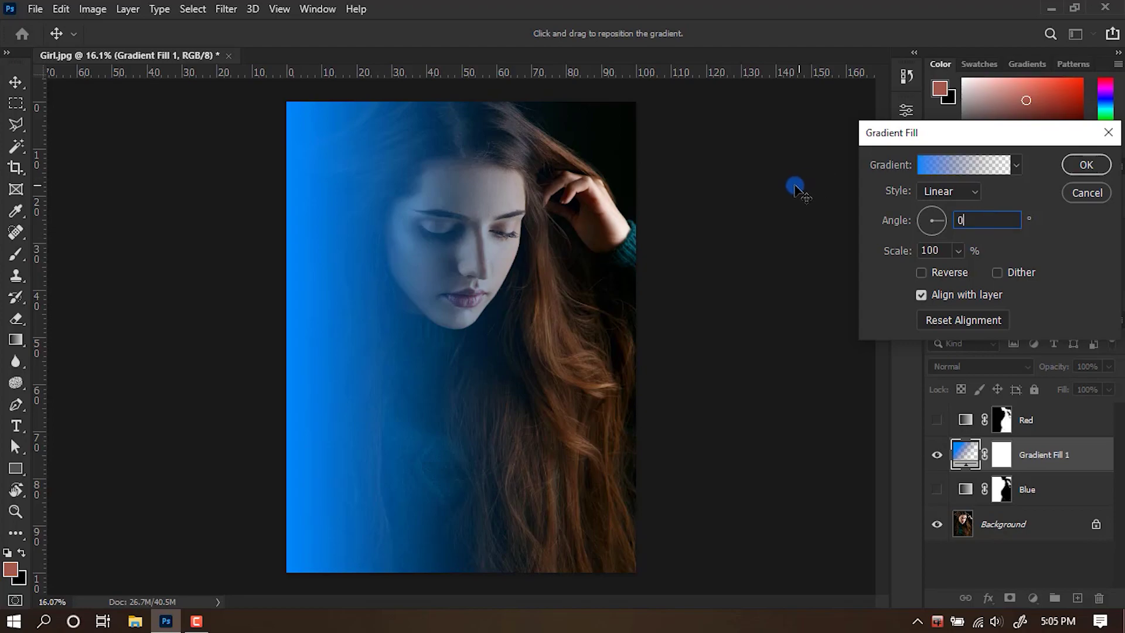
click(1075, 164)
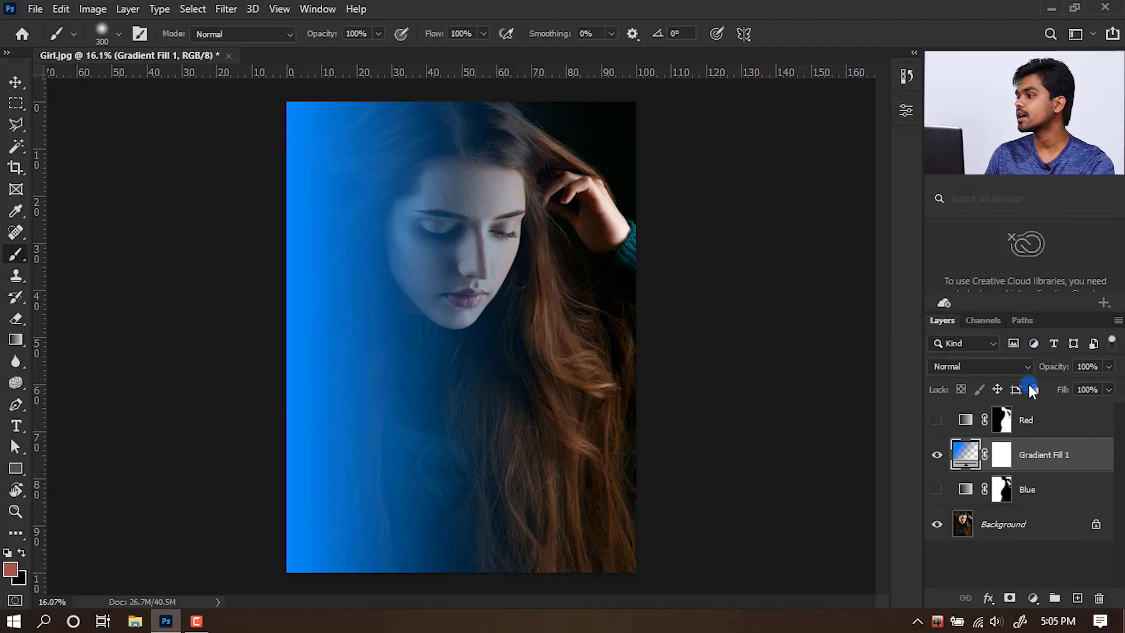
Set Gradient Fill 1's blend mode to Color
click(1023, 366)
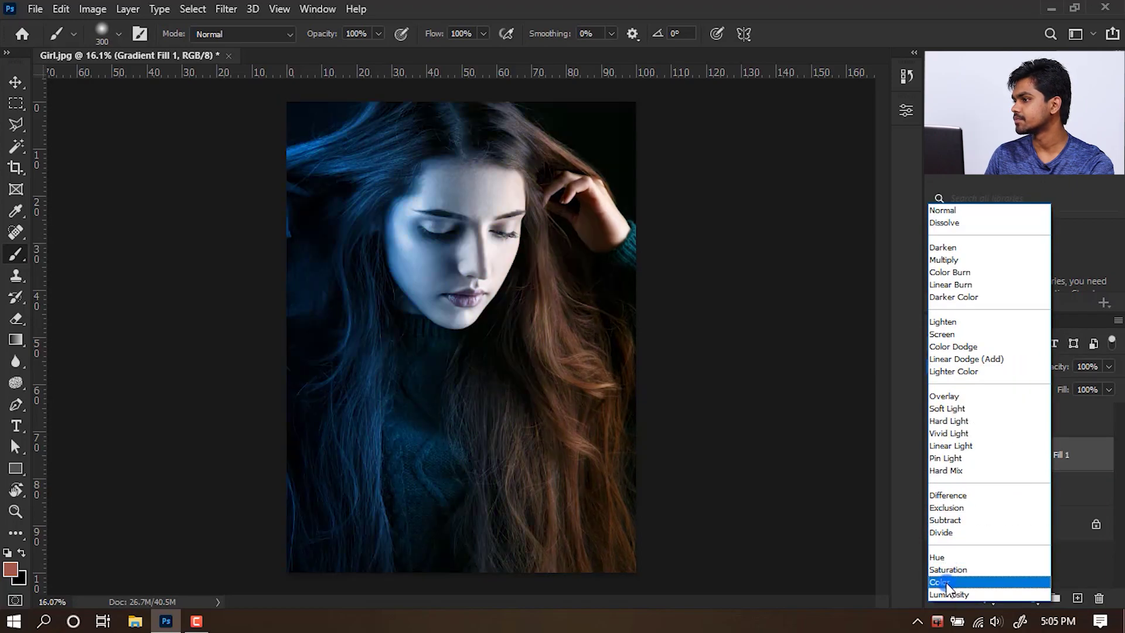
click(948, 583)
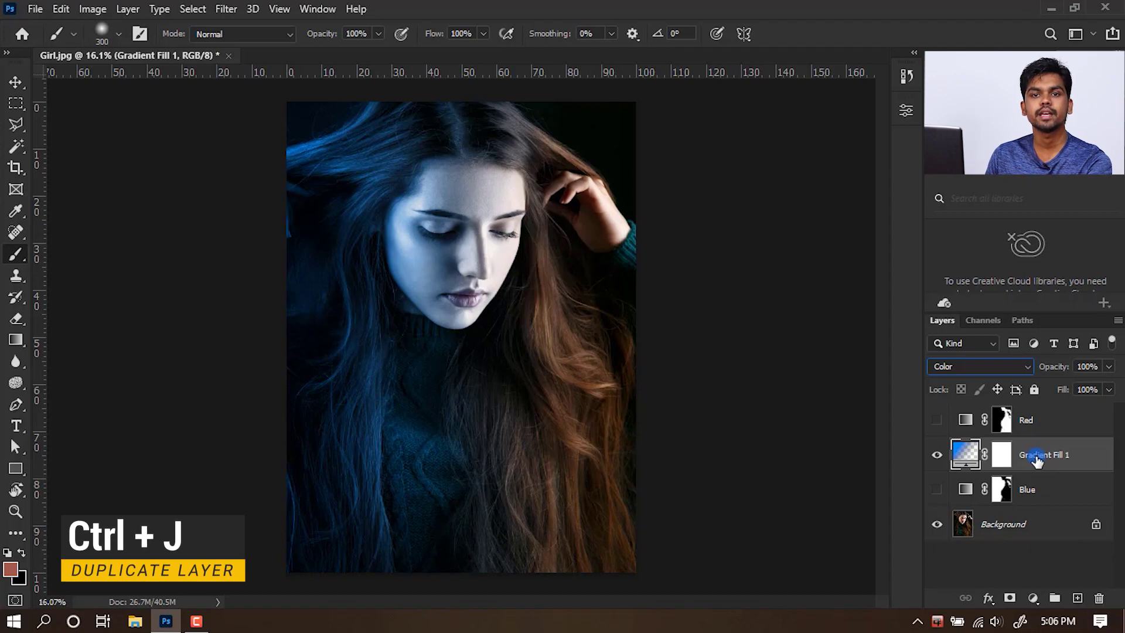
Duplicate the gradient fill, change its left stop to red and its angle to 180
key(ctrl+j)
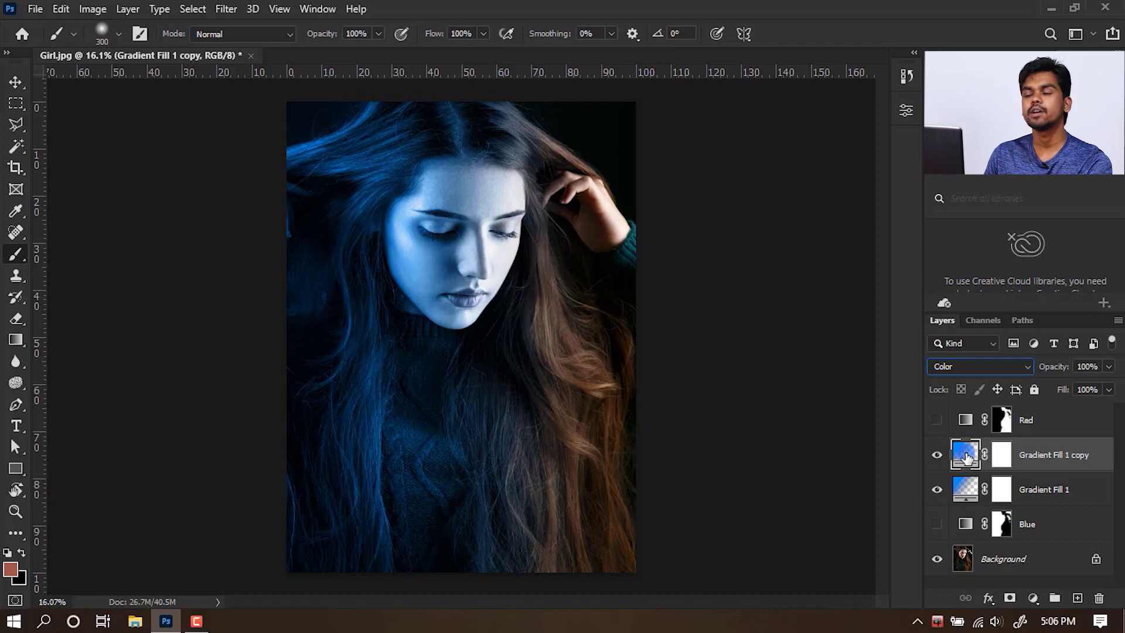
double_click(967, 457)
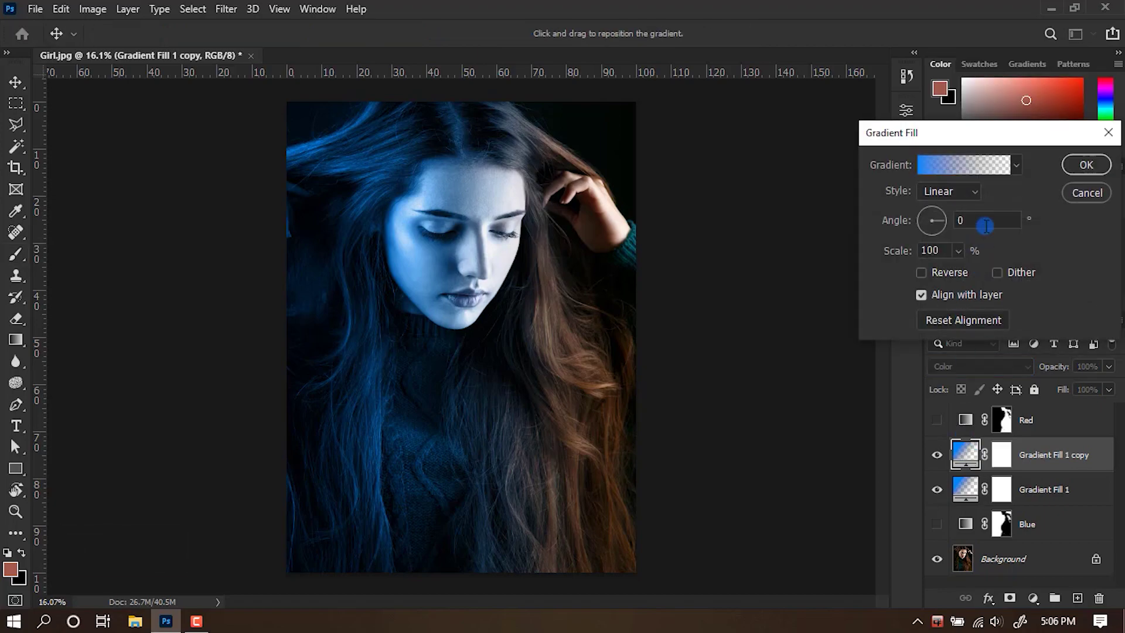
click(959, 167)
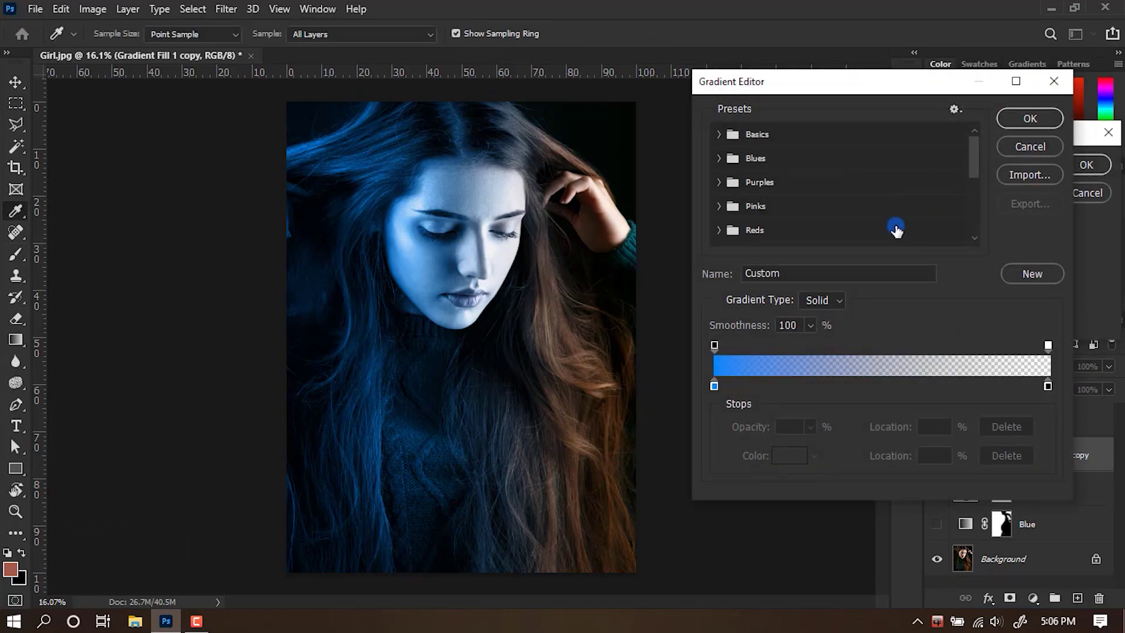
double_click(714, 387)
drag(924, 407, 932, 311)
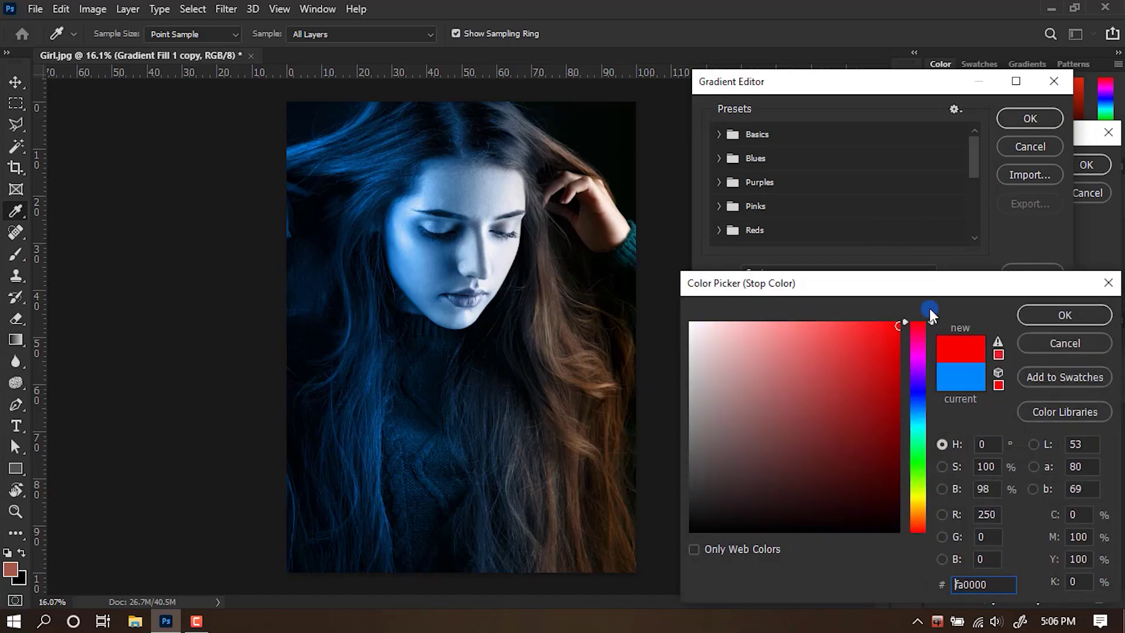
click(1041, 315)
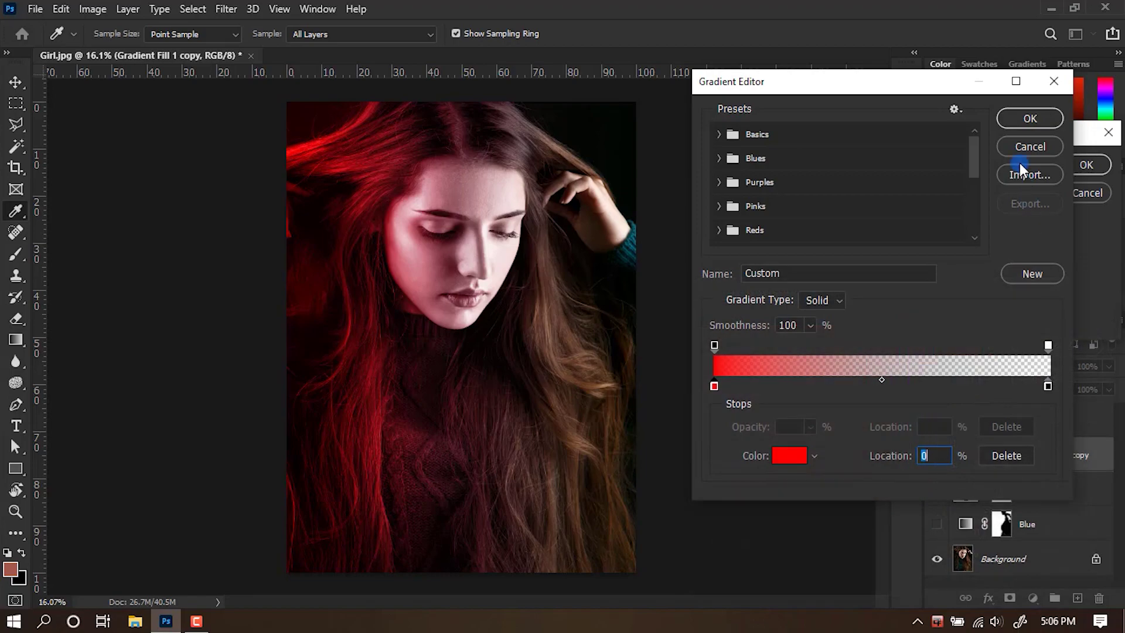
click(1026, 118)
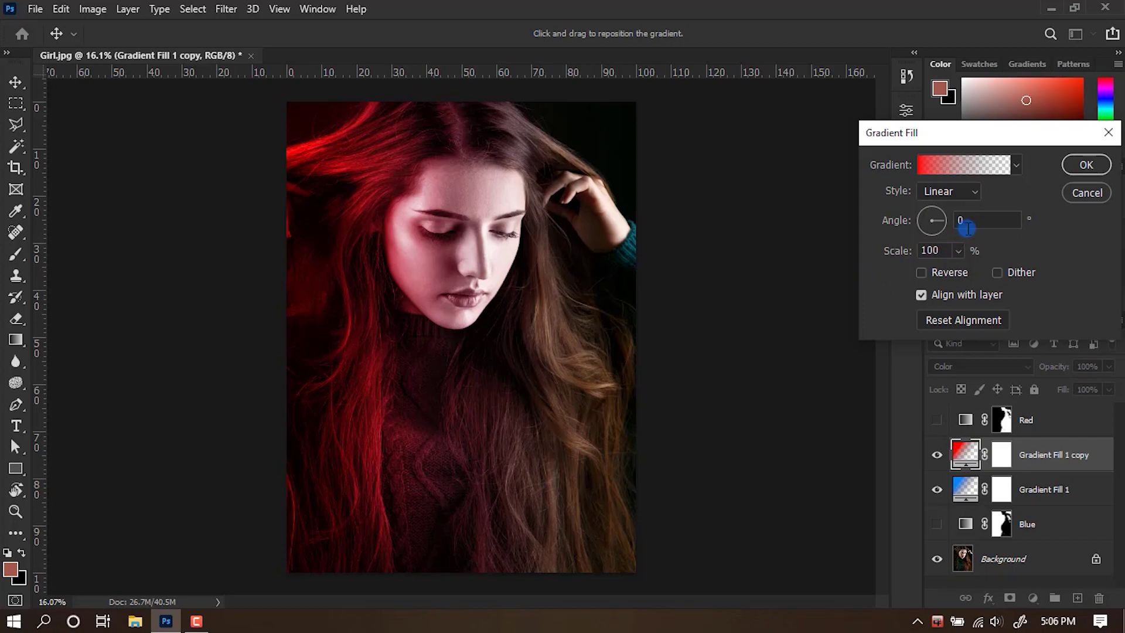
text(1)
text(80)
click(1088, 164)
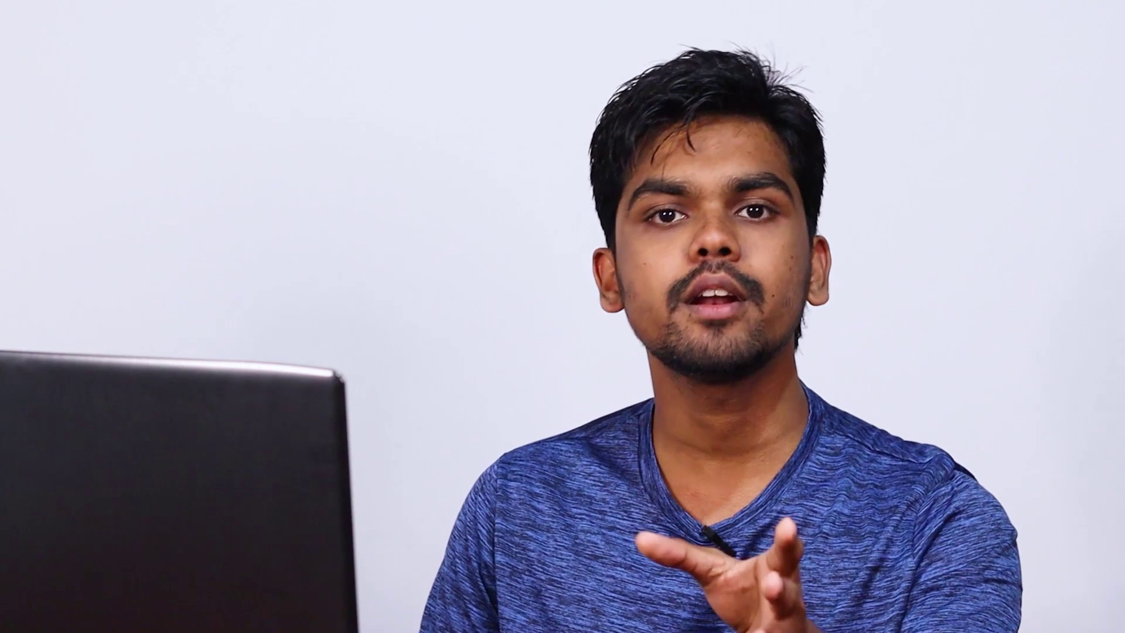